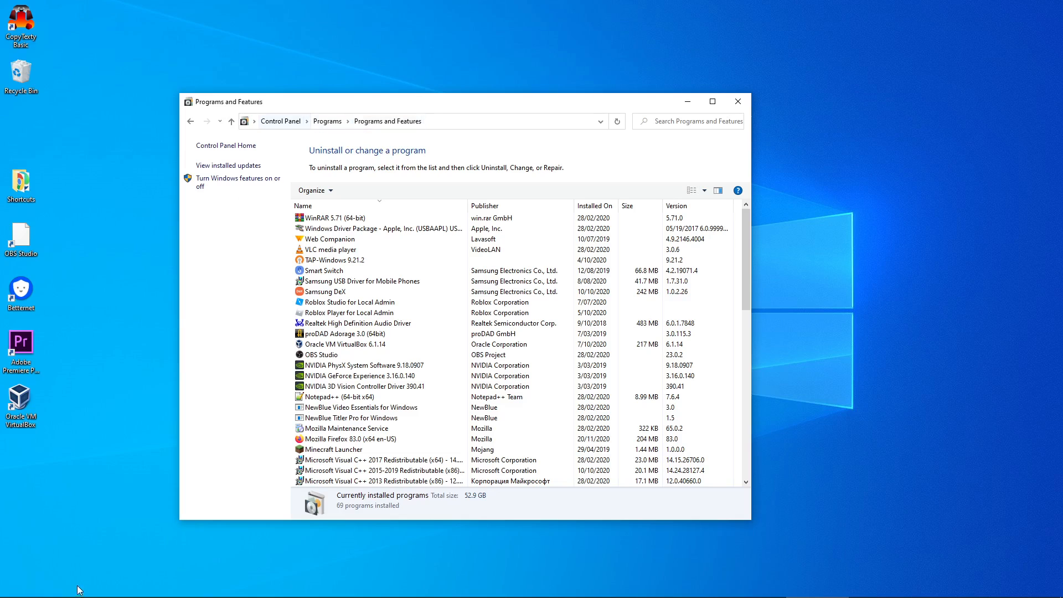
# Step: Open the Windows Features dialog by way of the Apps settings and Programs and Features
pyautogui.moveTo(77, 596)
pyautogui.click(10, 592)
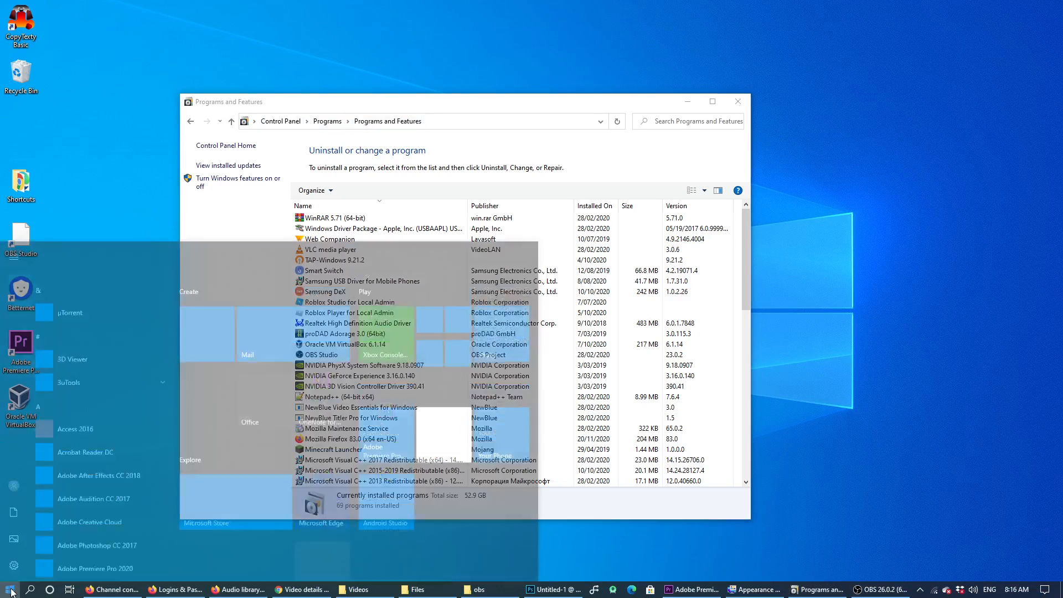
pyautogui.click(14, 547)
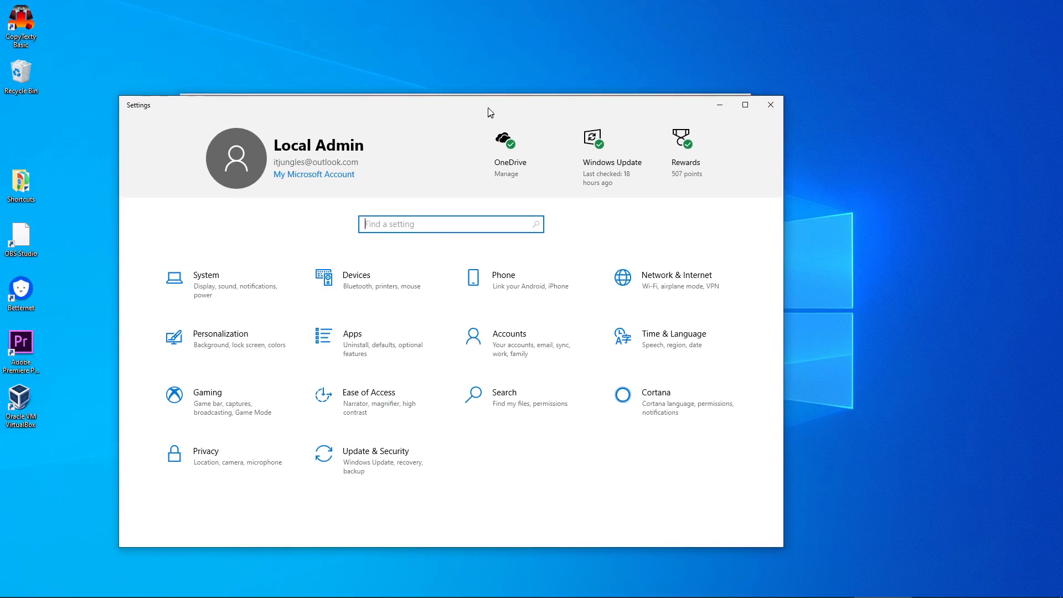
pyautogui.click(350, 337)
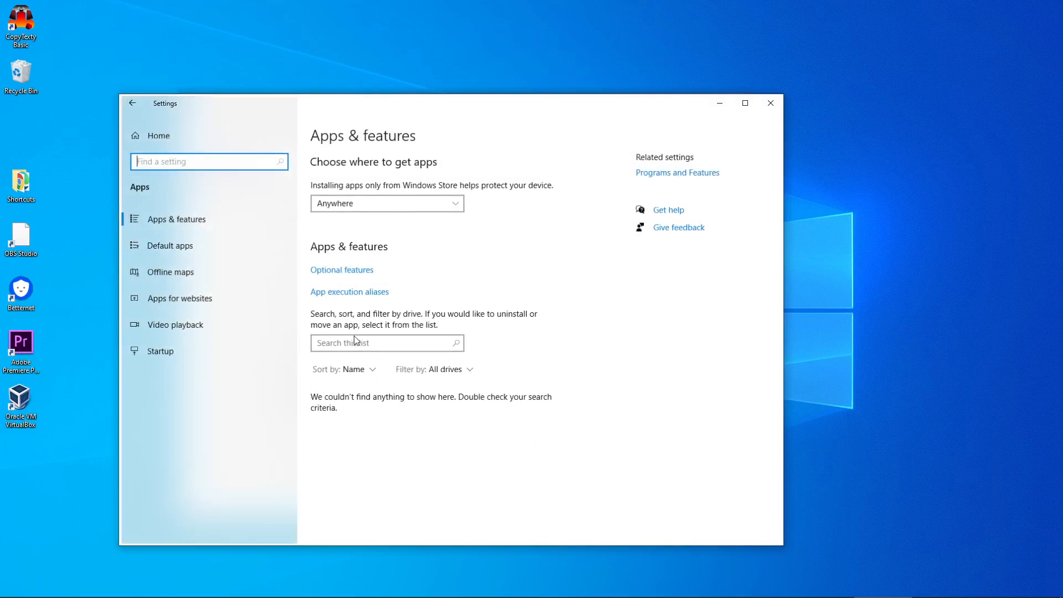
pyautogui.click(662, 173)
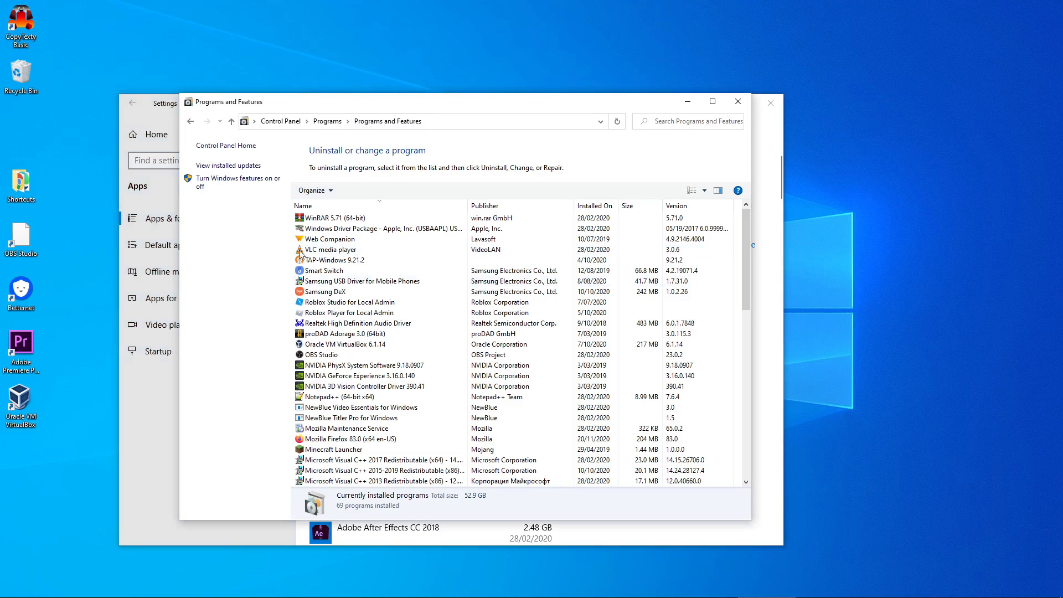
pyautogui.click(249, 184)
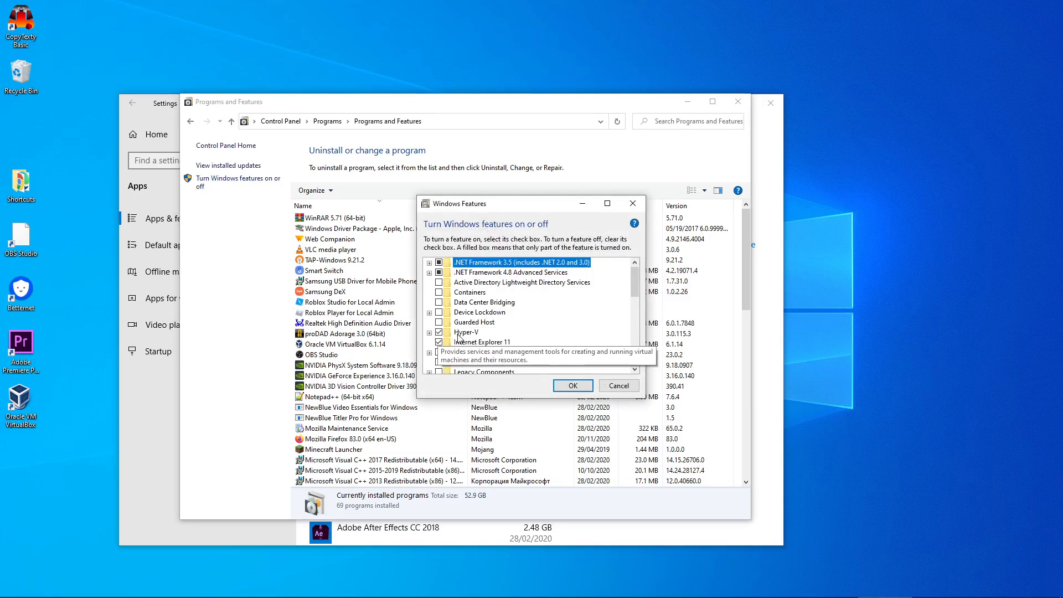
# Step: Confirm the Windows features with Hyper-V Management Tools and Hyper-V Platform enabled, and close the Programs and Features and Settings windows
pyautogui.click(429, 334)
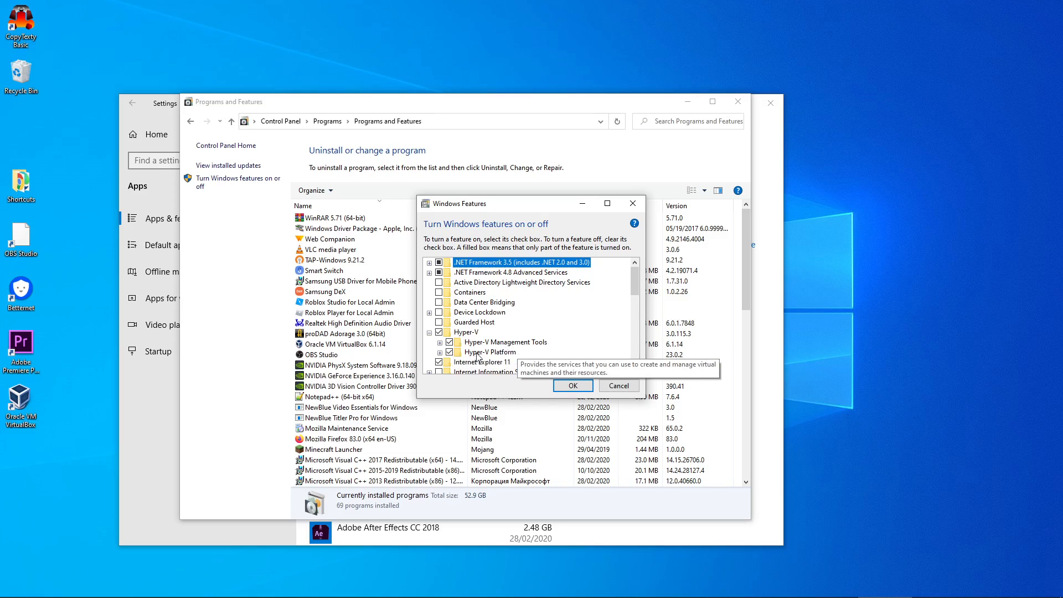
pyautogui.click(568, 388)
pyautogui.click(739, 103)
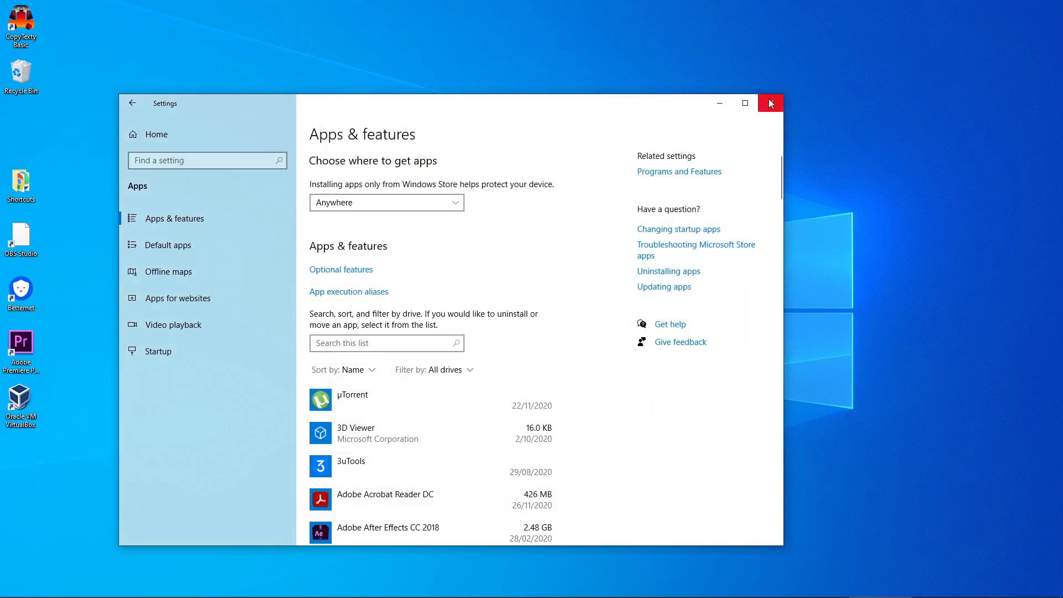
pyautogui.click(772, 103)
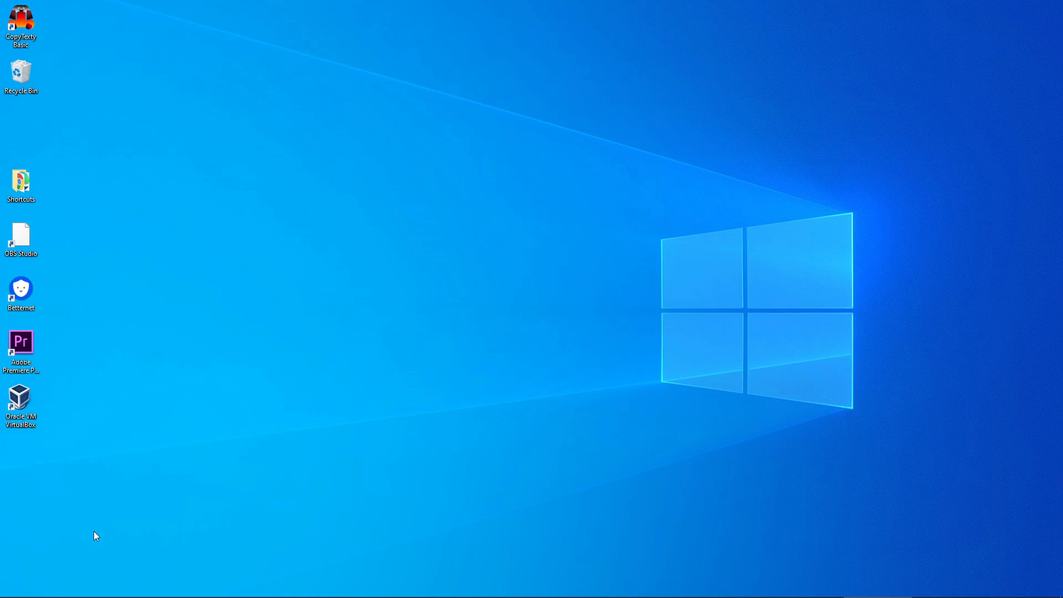
# Step: Find Hyper-V Manager with the Windows search, open it and maximize its window
pyautogui.moveTo(6, 596)
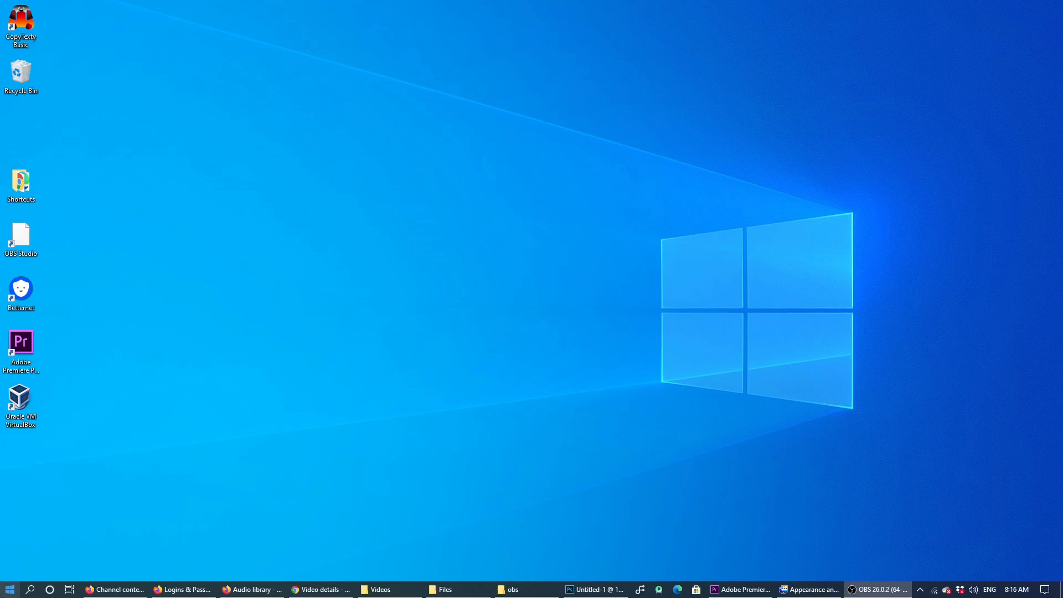
pyautogui.click(31, 594)
pyautogui.write('hyo')
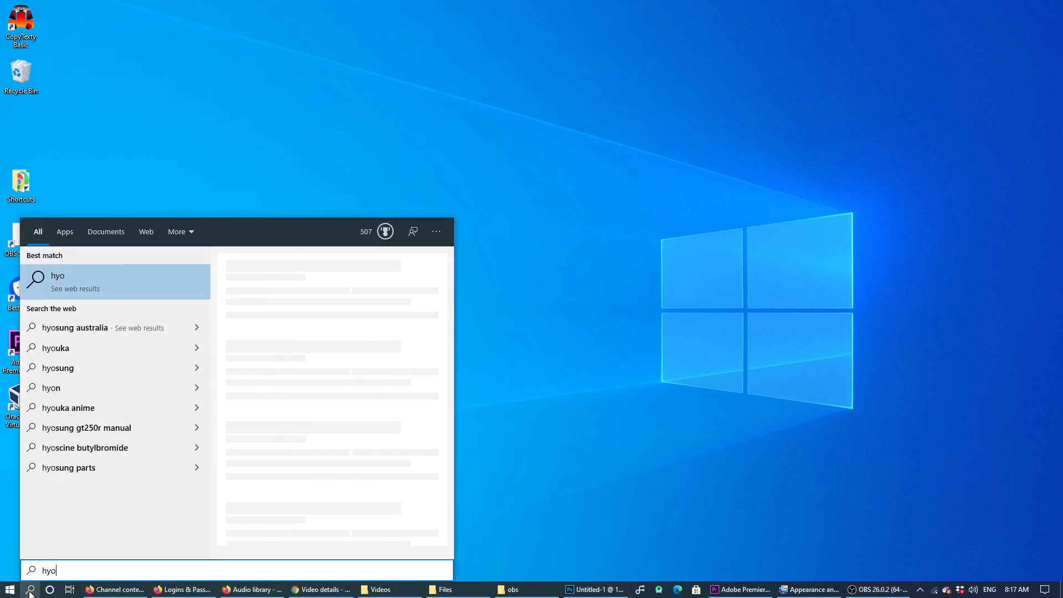
pyautogui.press('BackSpace')
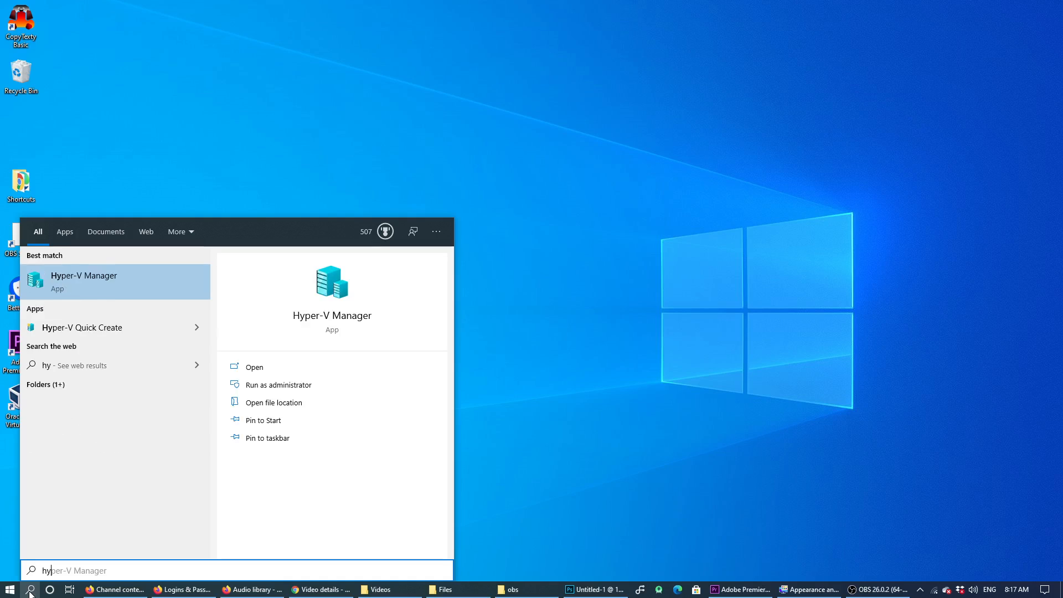
pyautogui.click(97, 282)
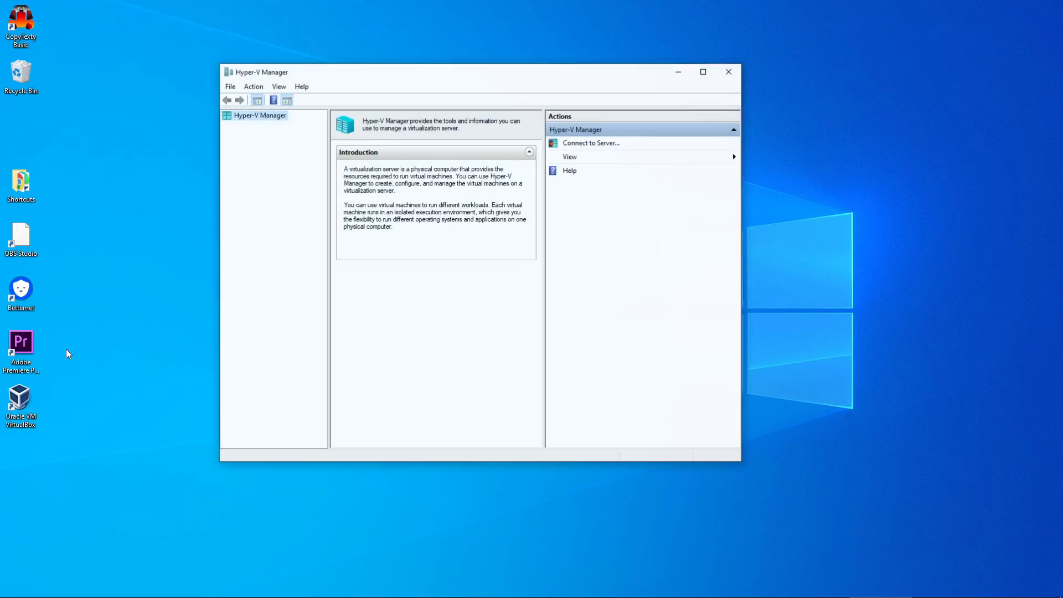
pyautogui.click(703, 73)
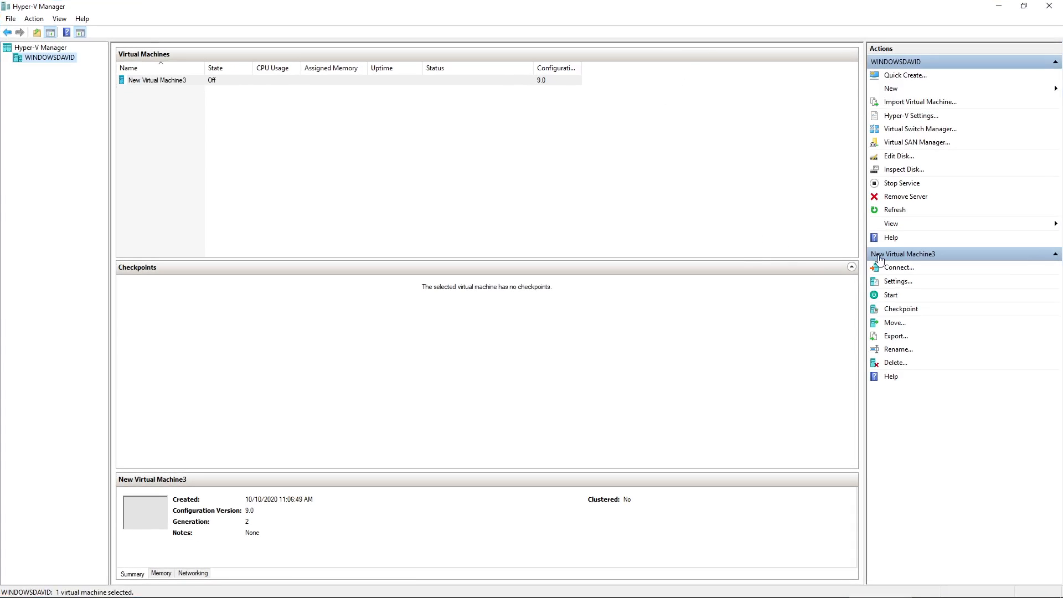
# Step: Start the New Virtual Machine Wizard and stay on its Before You Begin page
pyautogui.click(899, 90)
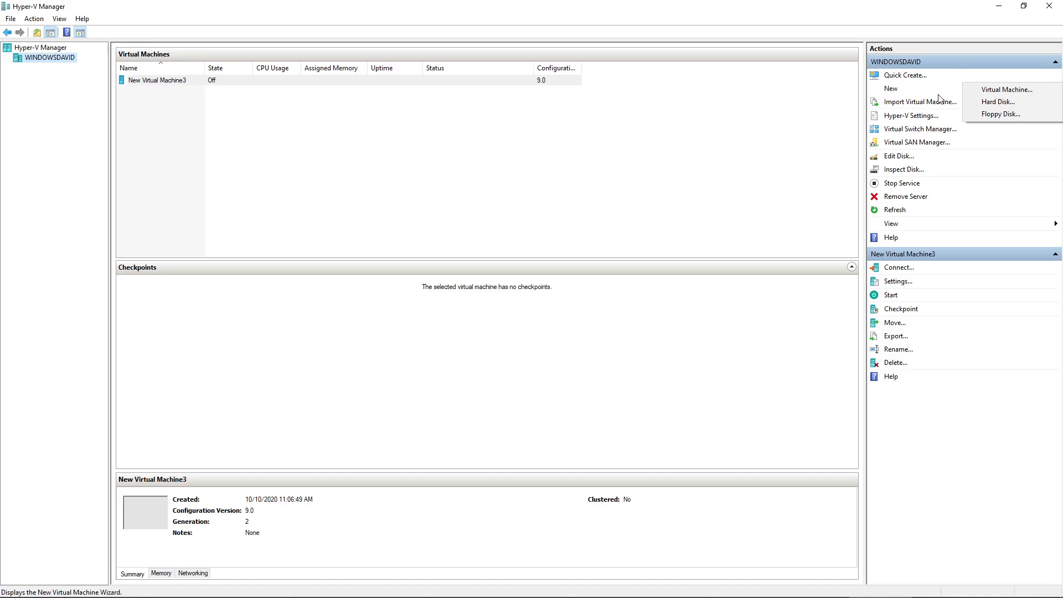
pyautogui.click(998, 92)
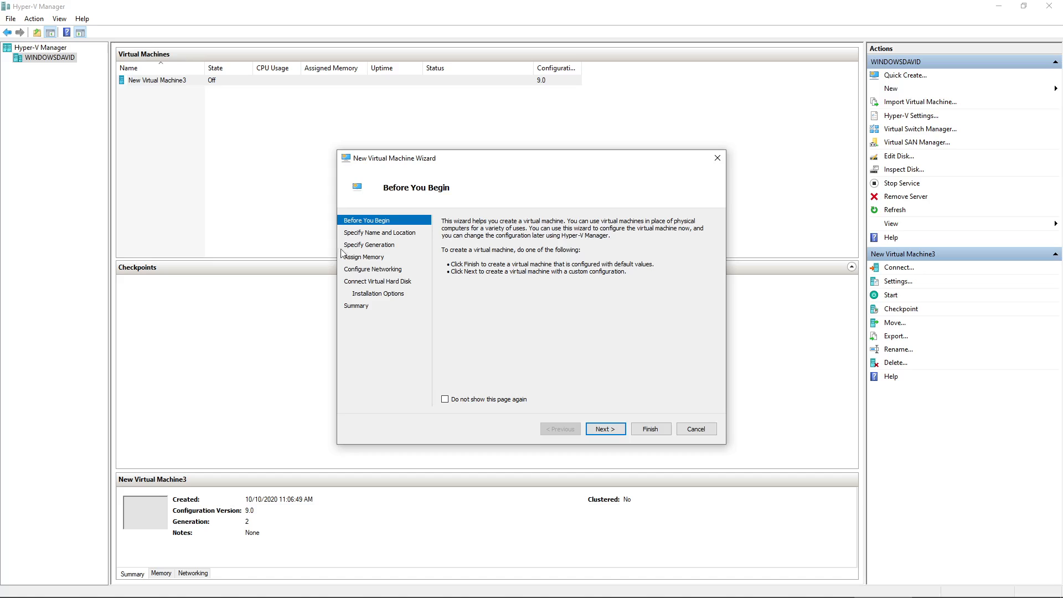
pyautogui.click(614, 431)
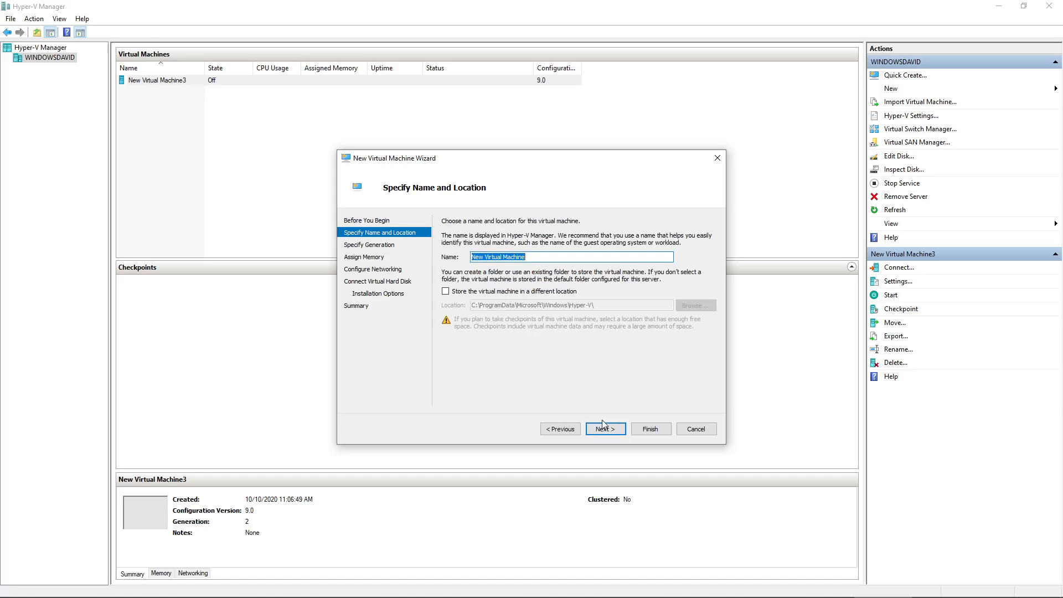
pyautogui.click(567, 431)
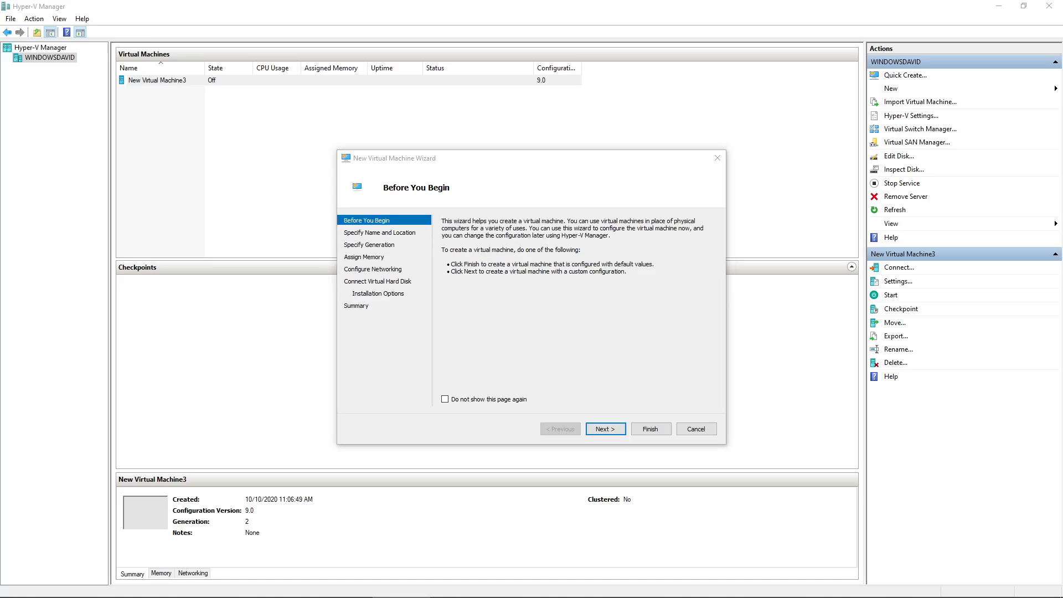
# Step: View the Windows 10 Pro disc image in the Files folder as a large icon and move the folder window out of the way
pyautogui.moveTo(317, 203); pyautogui.dragTo(515, 206)
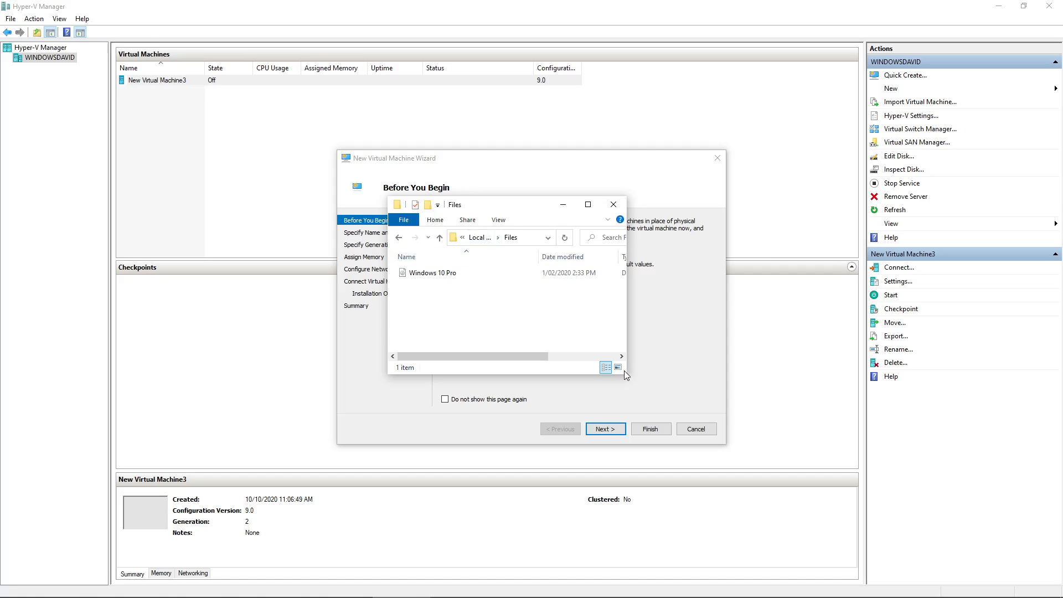
pyautogui.moveTo(626, 374); pyautogui.dragTo(749, 437)
pyautogui.rightClick(471, 312)
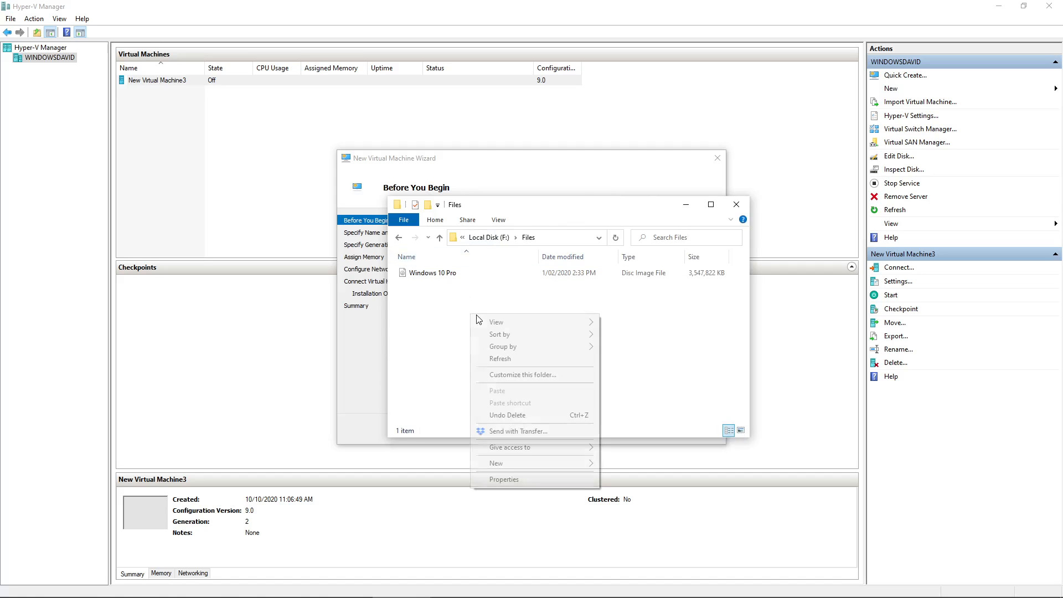
pyautogui.moveTo(587, 324)
pyautogui.click(626, 324)
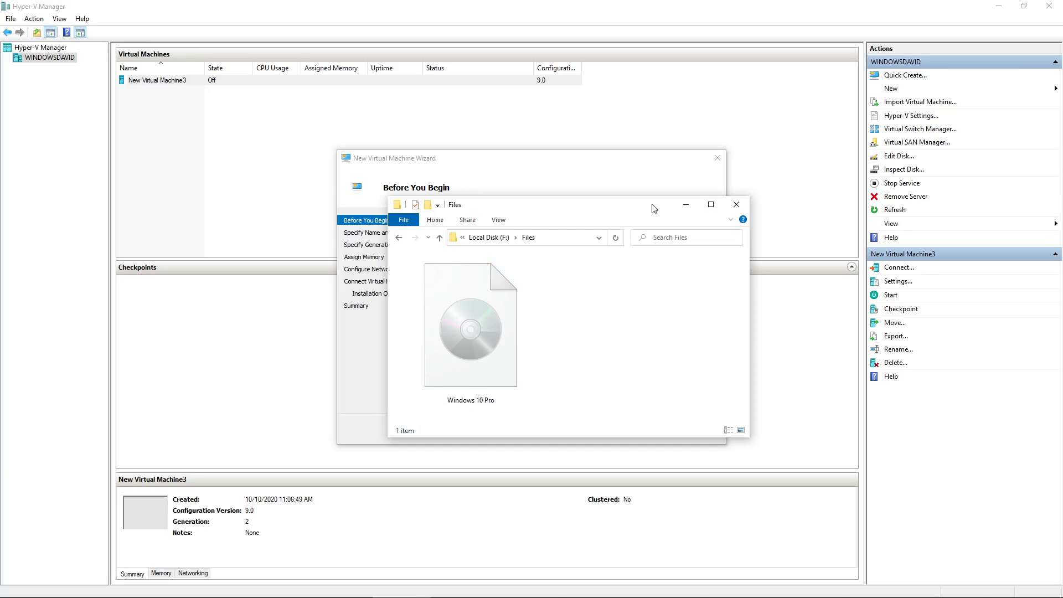
pyautogui.moveTo(652, 205); pyautogui.dragTo(1, 333)
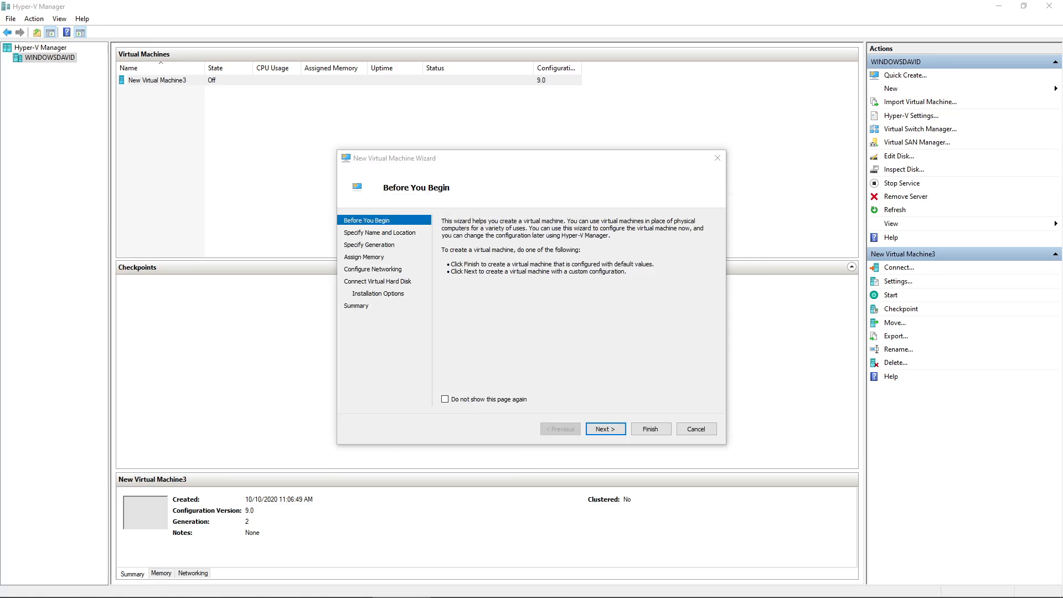
# Step: Name the new virtual machine Windows 10 Pro
pyautogui.click(604, 431)
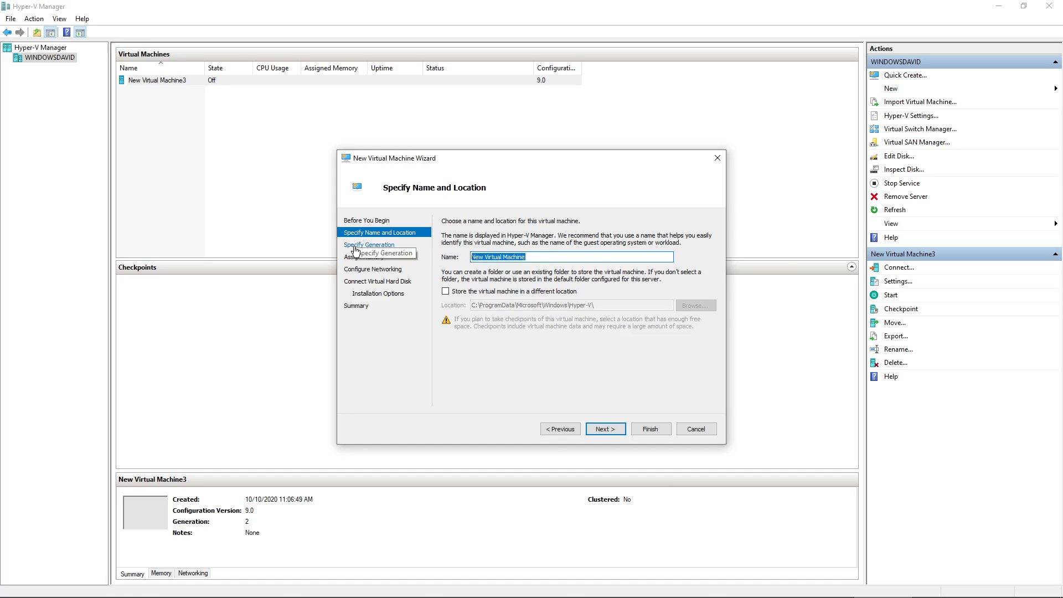
pyautogui.write('Windows 10 Pro')
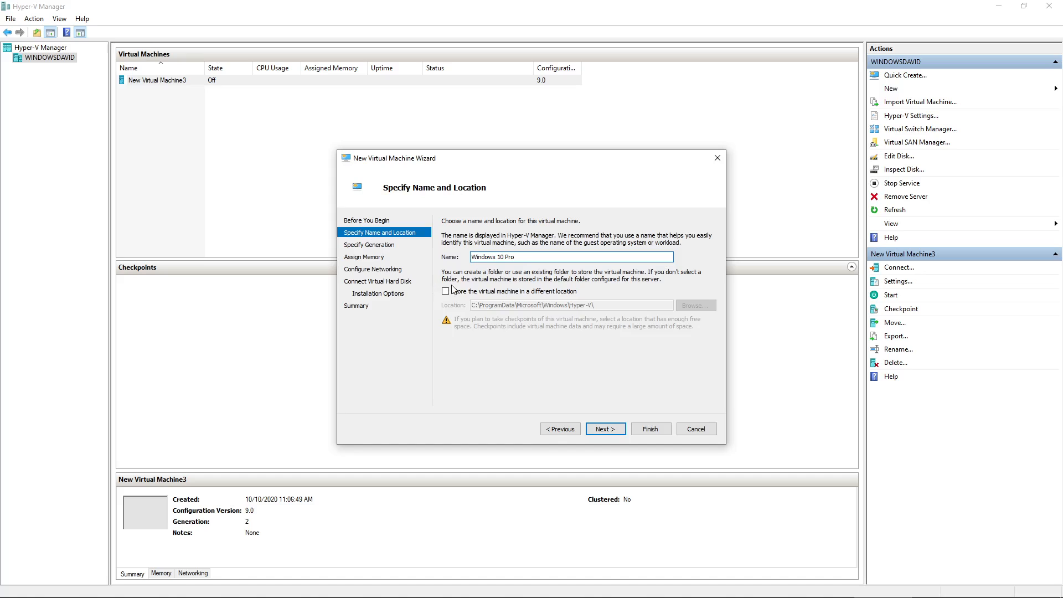
pyautogui.click(491, 292)
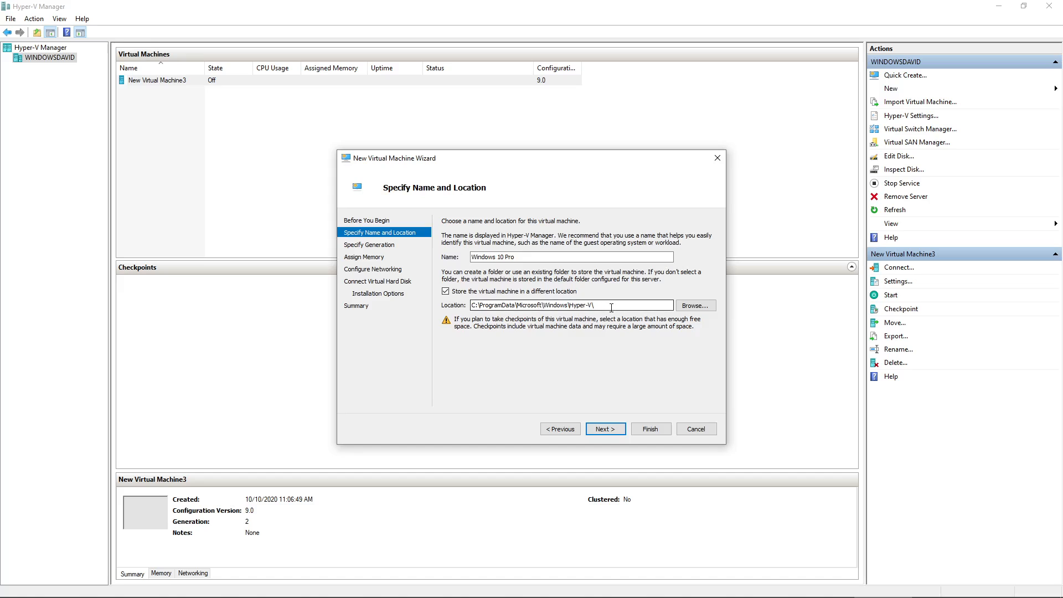
pyautogui.moveTo(610, 307); pyautogui.dragTo(437, 306)
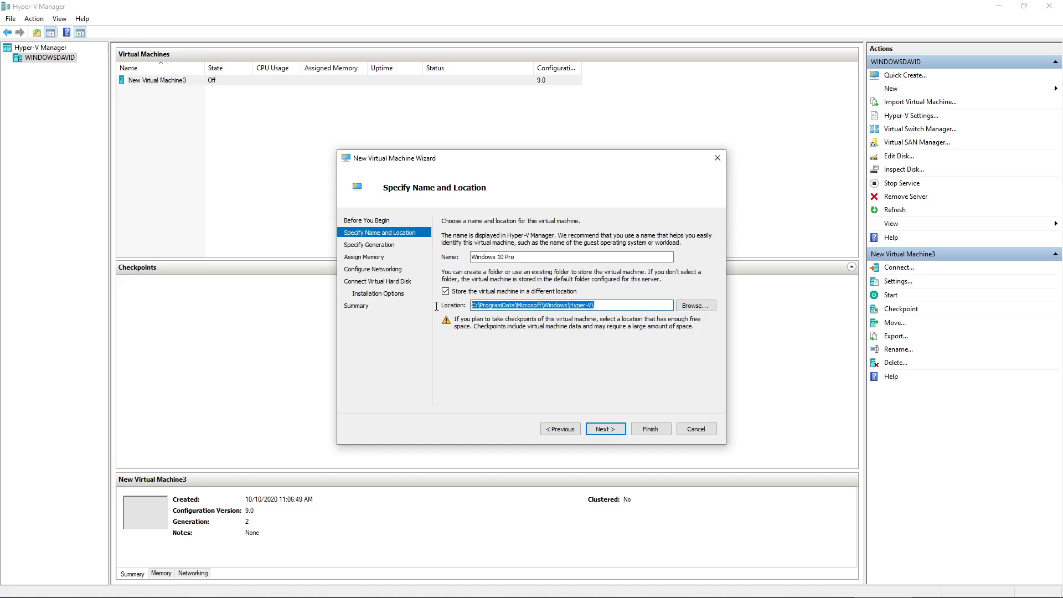
pyautogui.click(610, 306)
pyautogui.click(448, 292)
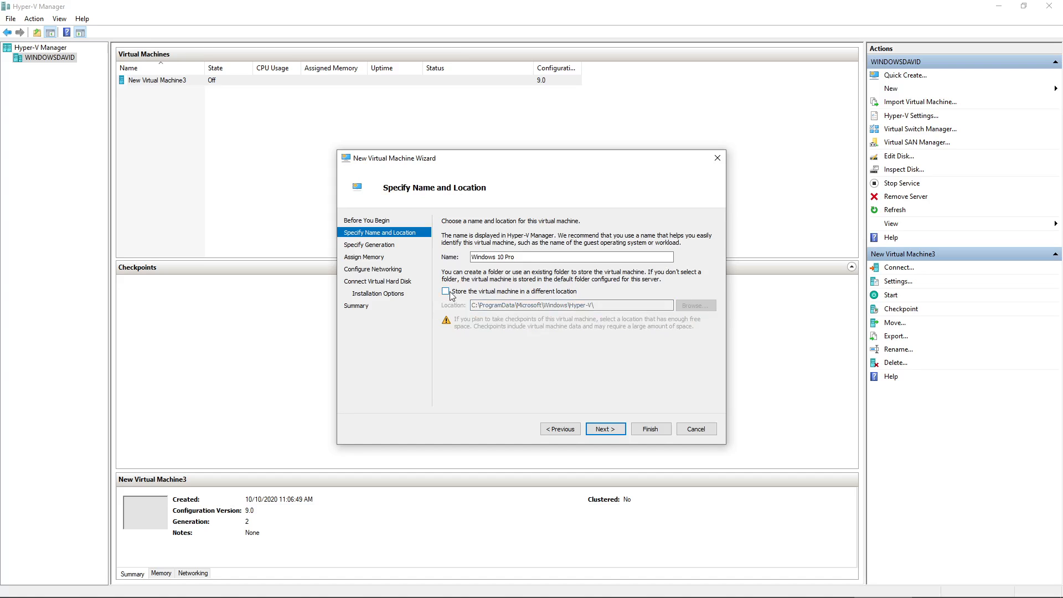
# Step: Keep the default storage location and choose Generation 1 for the virtual machine
pyautogui.click(603, 431)
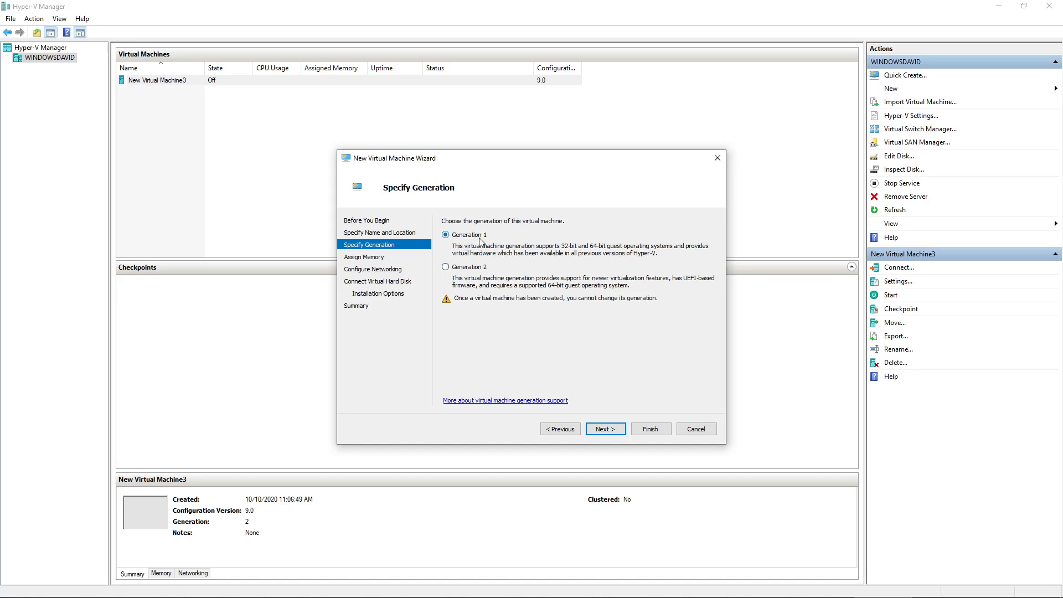
pyautogui.click(446, 268)
pyautogui.click(446, 234)
pyautogui.click(607, 430)
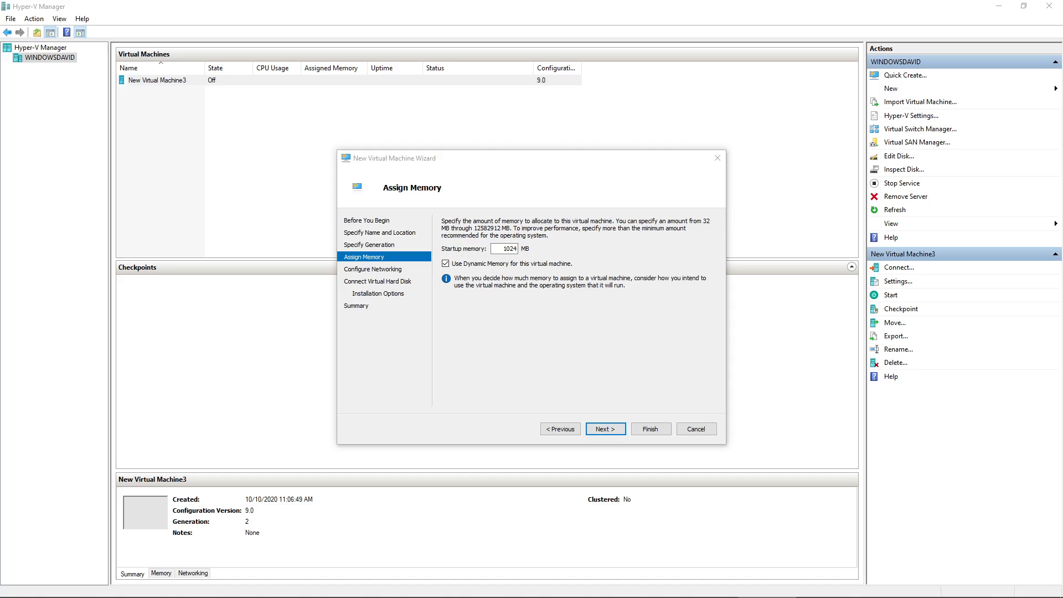
# Step: Accept 1024 MB of startup memory with Dynamic Memory and leave the network connection set to Not Connected
pyautogui.click(606, 429)
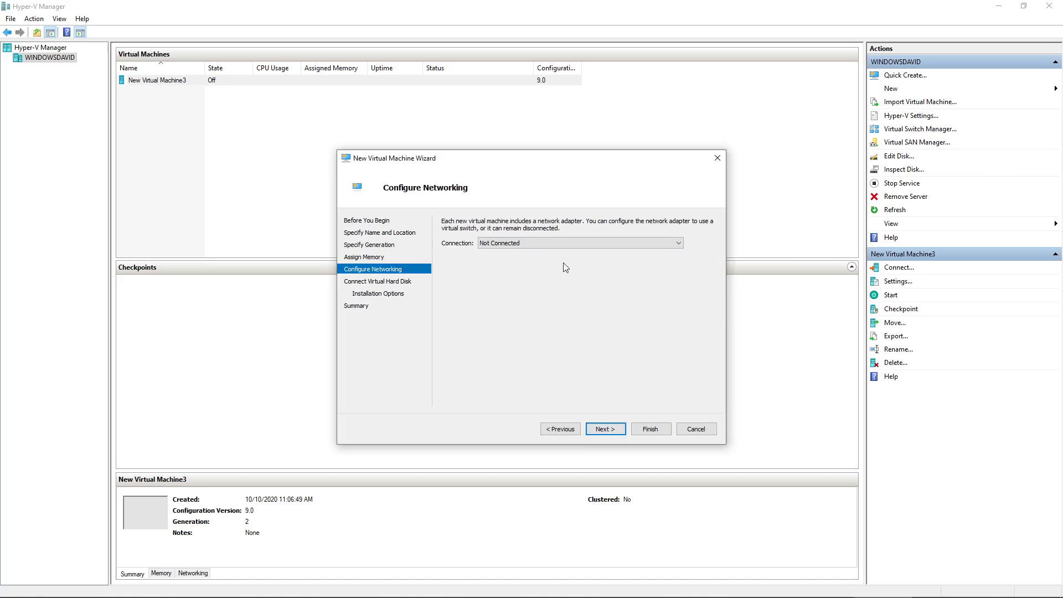
pyautogui.click(561, 242)
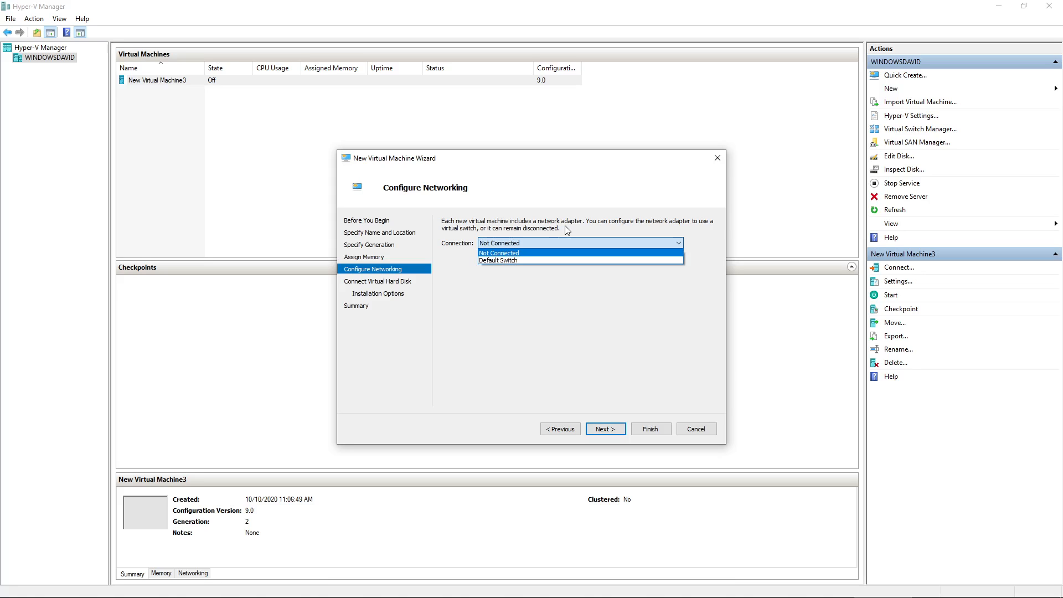
pyautogui.click(560, 238)
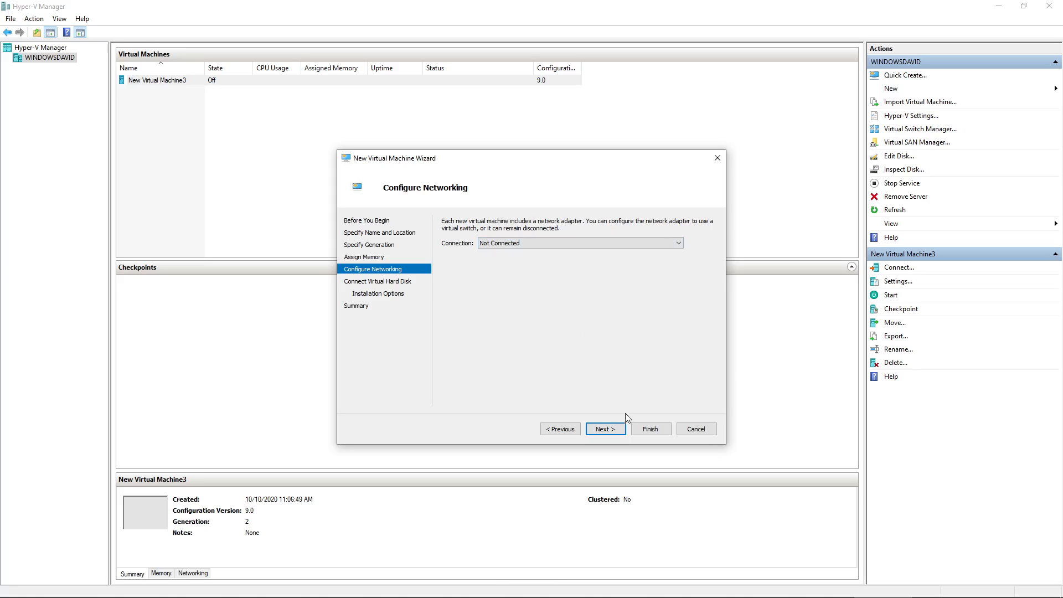
pyautogui.click(605, 429)
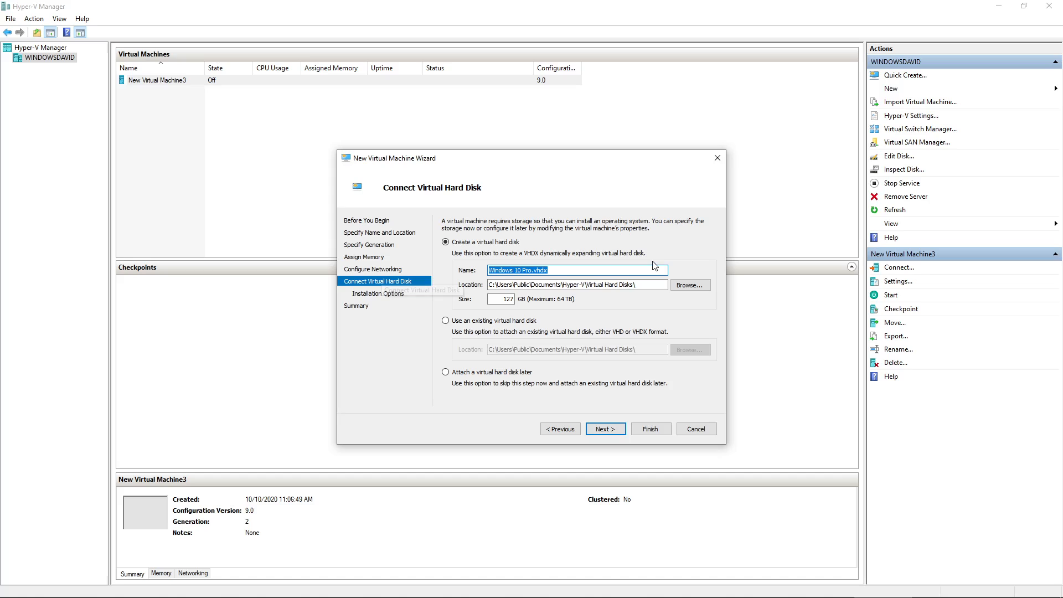
# Step: Review the name and storage location of the virtual hard disk that the wizard will create
pyautogui.click(627, 270)
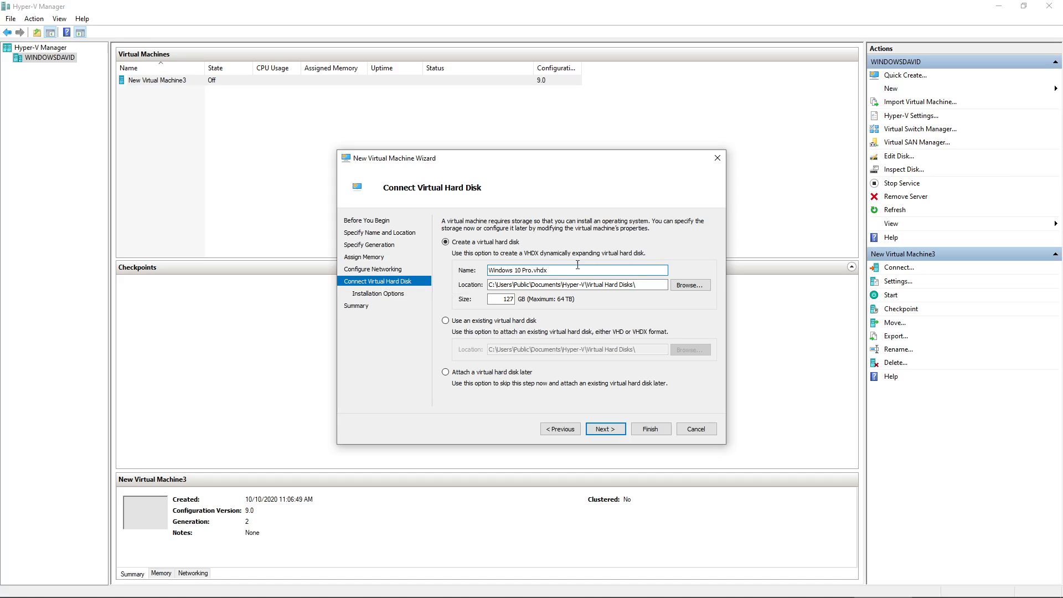
pyautogui.moveTo(577, 265); pyautogui.dragTo(498, 266)
pyautogui.click(654, 282)
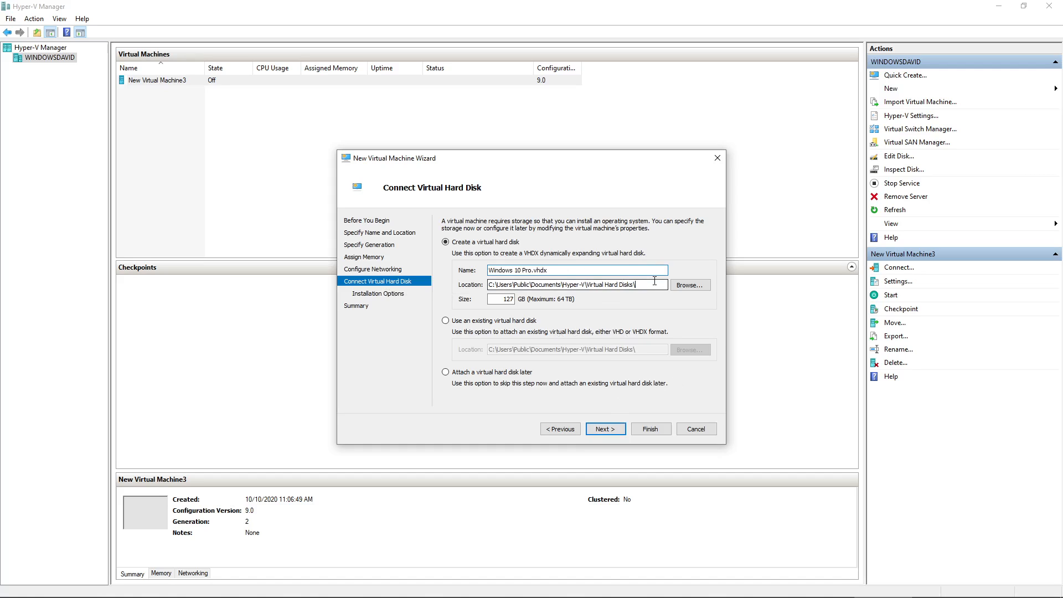
pyautogui.moveTo(652, 281); pyautogui.dragTo(620, 280)
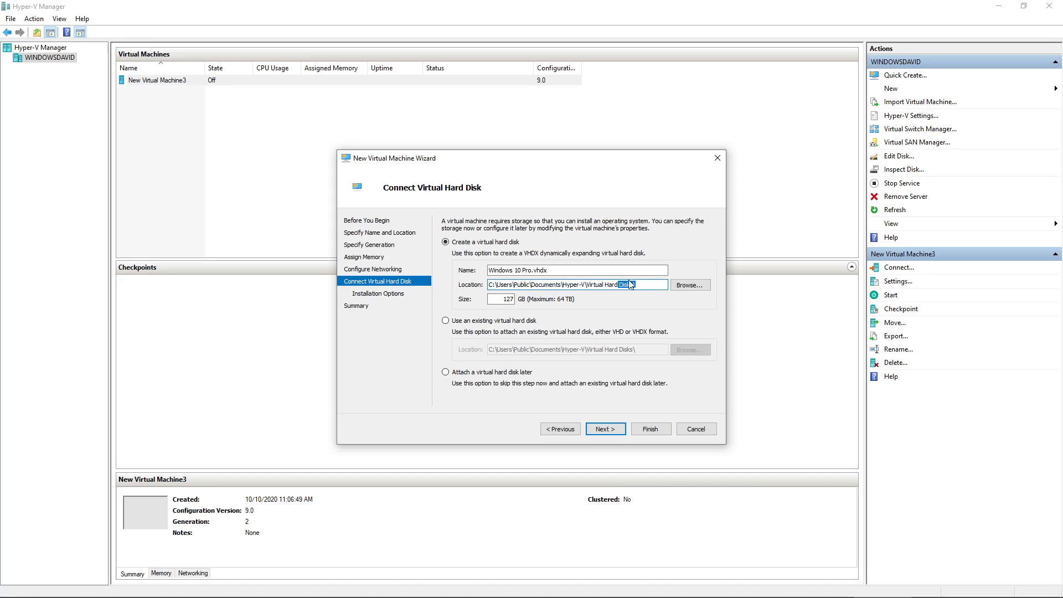
# Step: Keep the option to create a 127 GB virtual hard disk named Windows 10 Pro.vhdx in the default location
pyautogui.click(649, 288)
pyautogui.moveTo(652, 284); pyautogui.dragTo(466, 291)
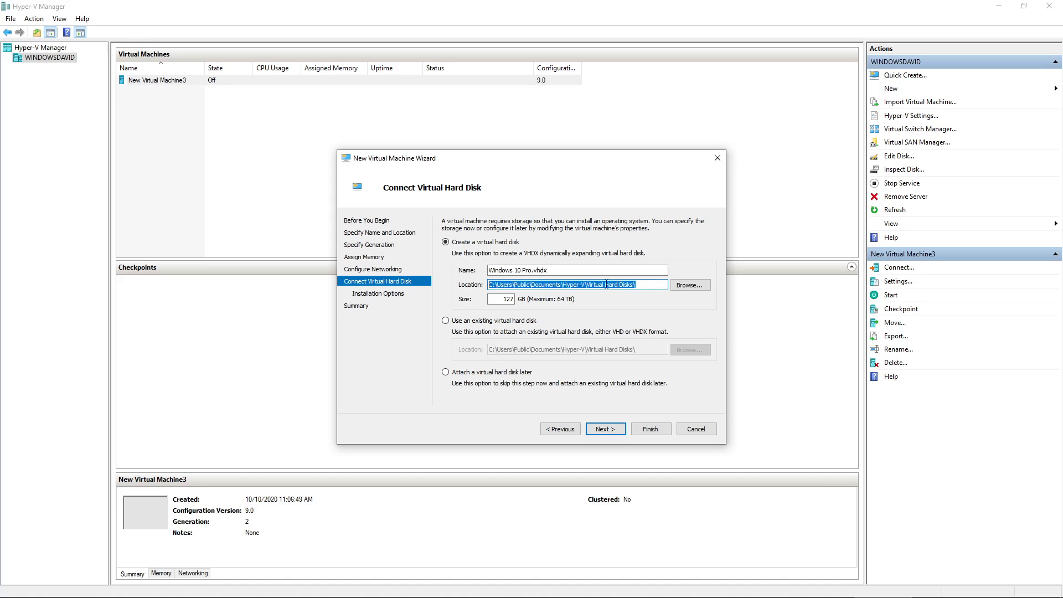
pyautogui.click(663, 284)
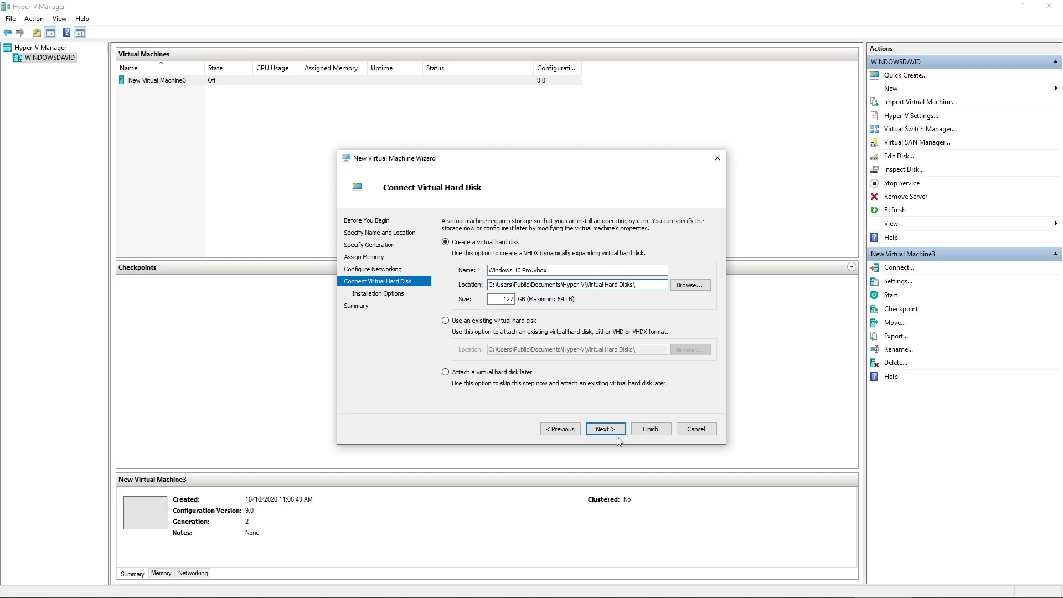
pyautogui.click(493, 374)
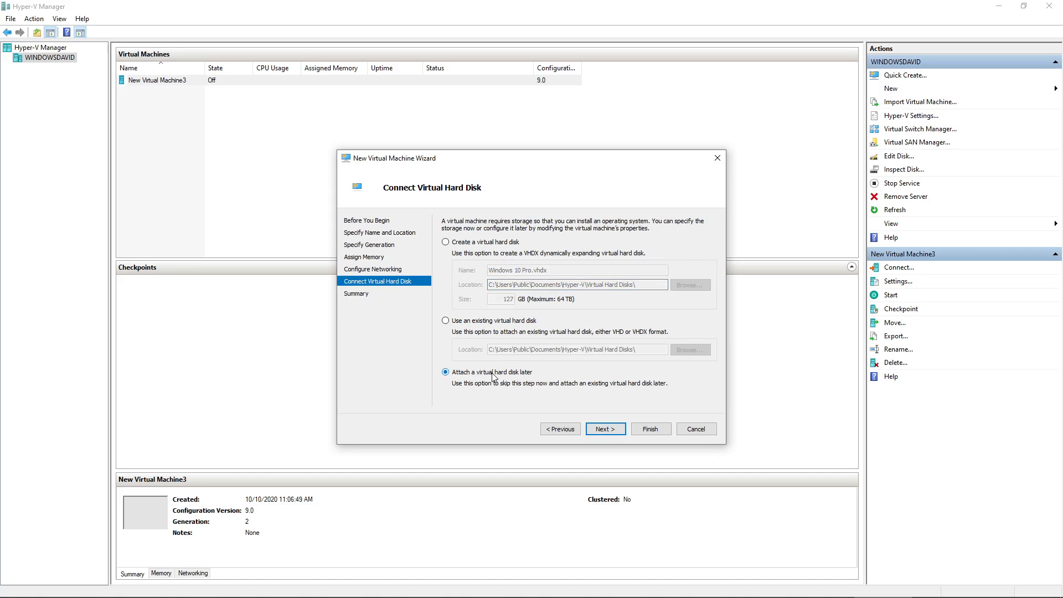
pyautogui.click(458, 246)
pyautogui.click(558, 271)
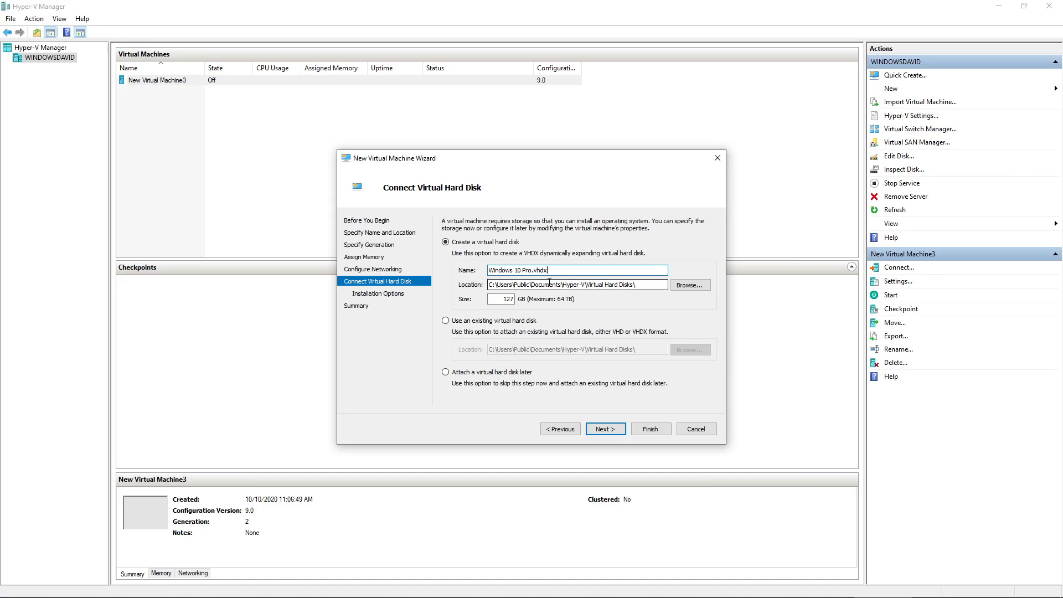
pyautogui.click(613, 429)
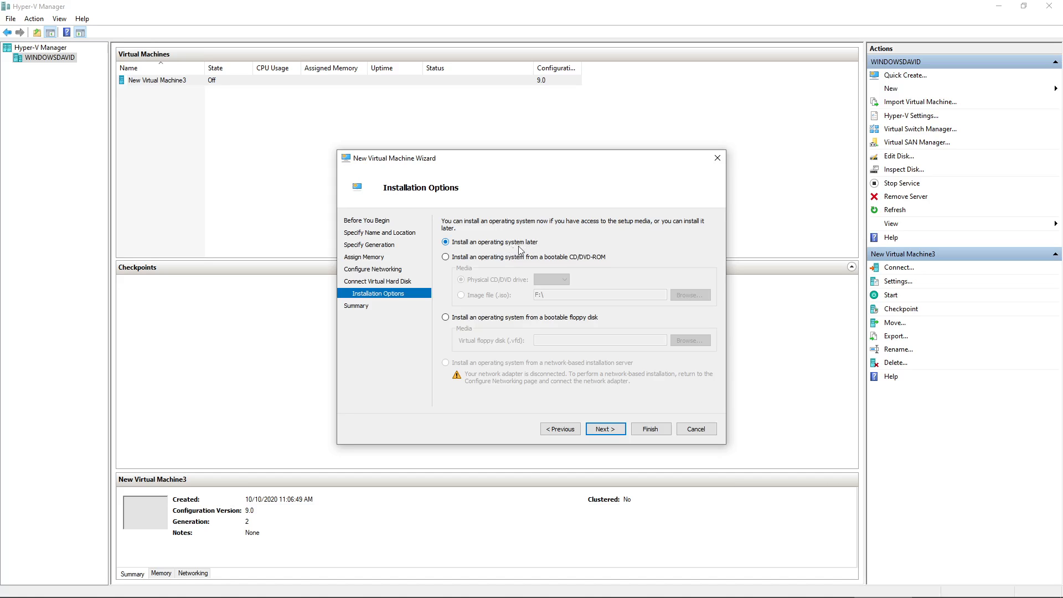
# Step: Set the operating system to install from the bootable image F:\Files\Windows 10 Pro.iso and finish creating the virtual machine
pyautogui.click(475, 258)
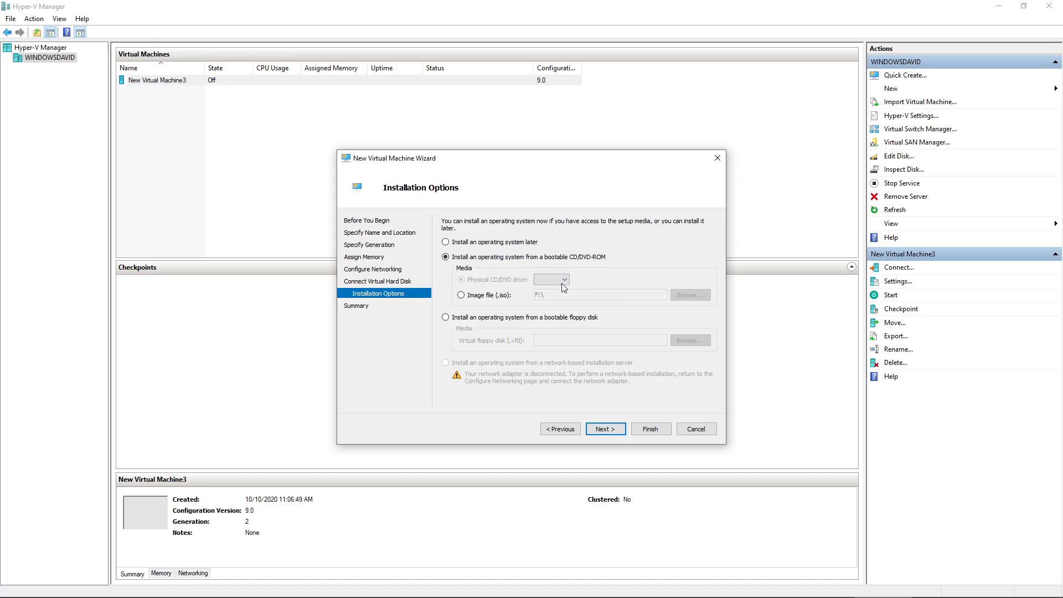
pyautogui.click(473, 297)
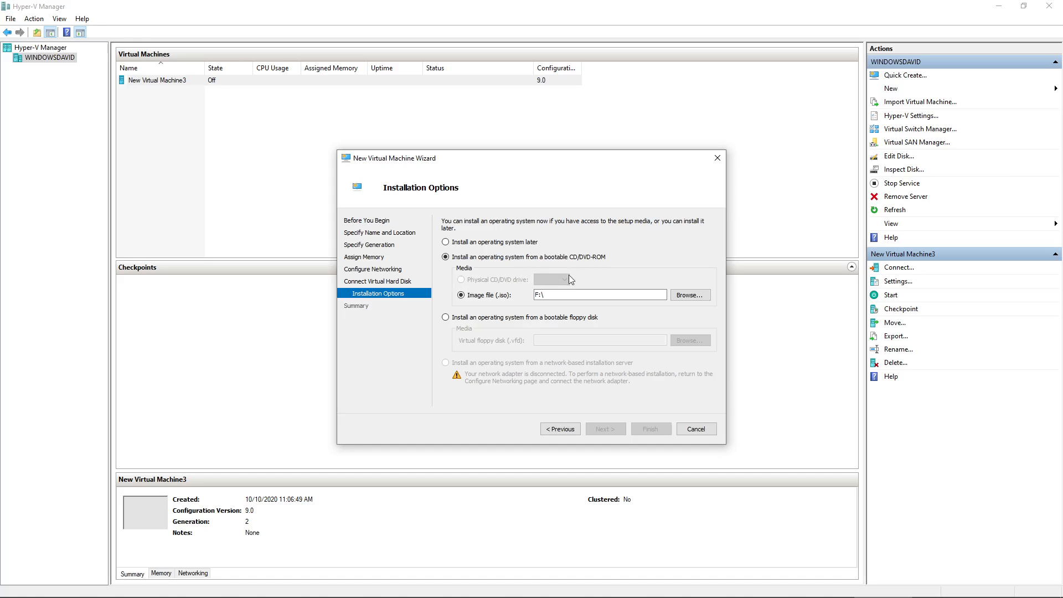
pyautogui.click(613, 294)
pyautogui.click(699, 299)
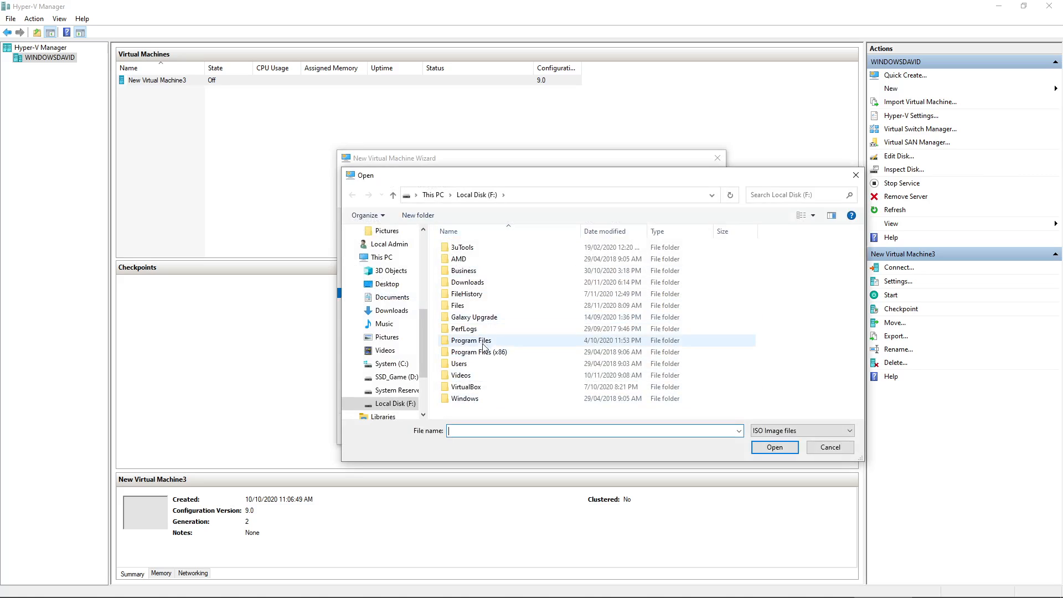
pyautogui.doubleClick(459, 307)
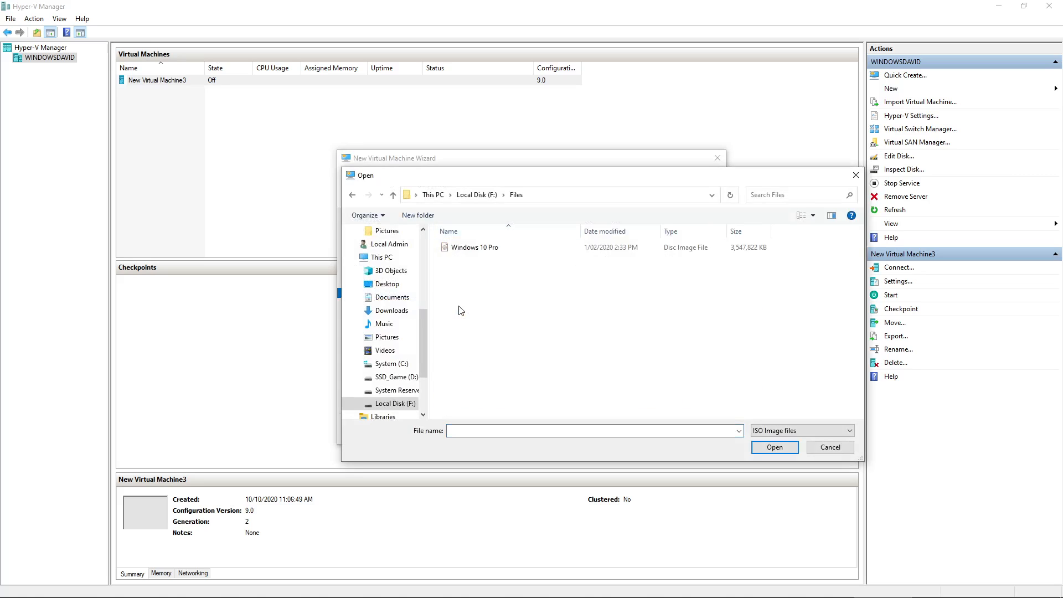
pyautogui.click(476, 252)
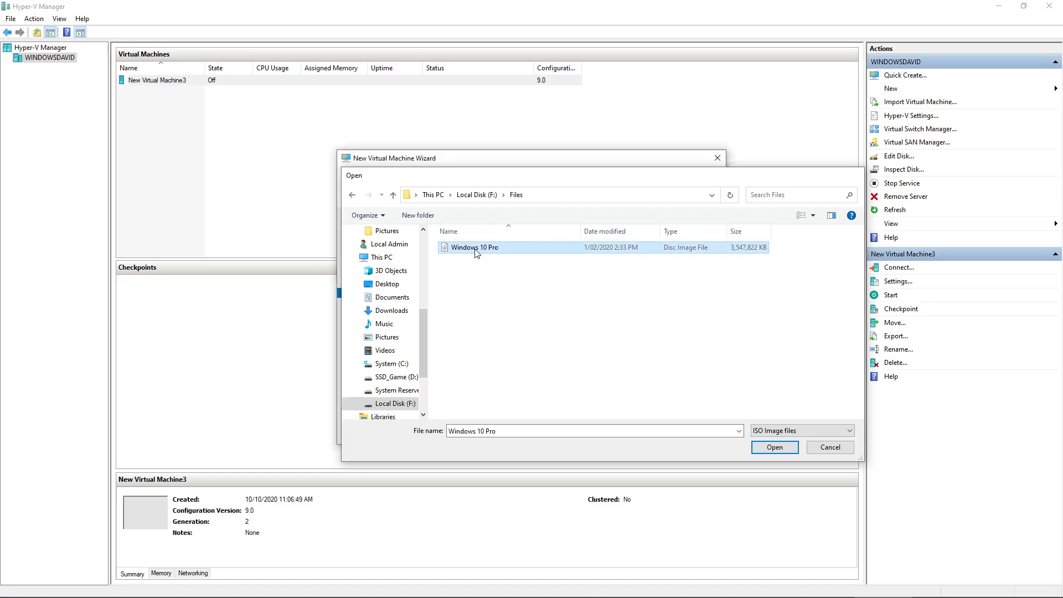
pyautogui.doubleClick(476, 252)
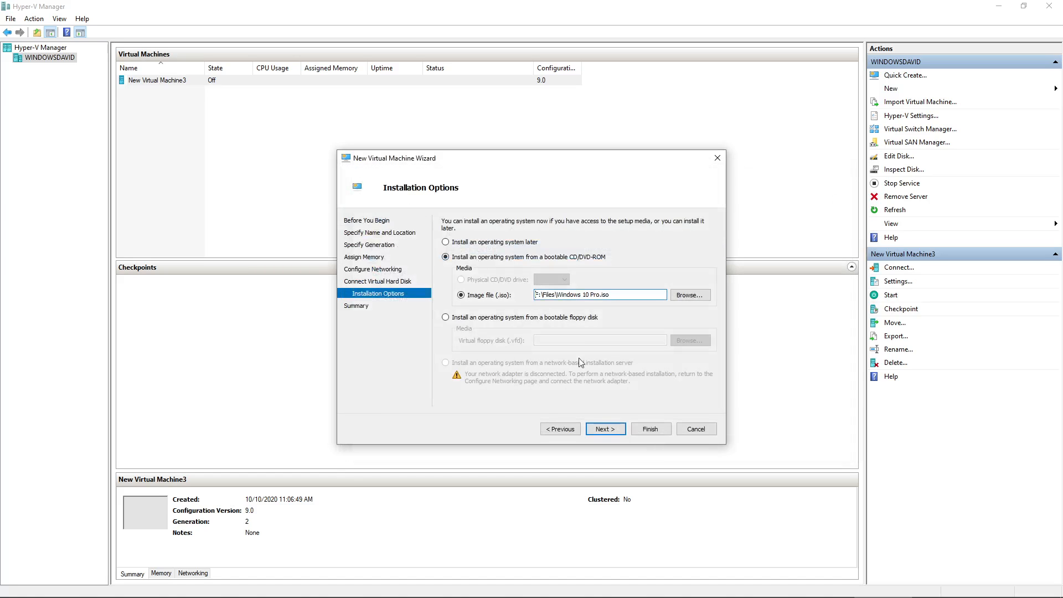
pyautogui.click(603, 430)
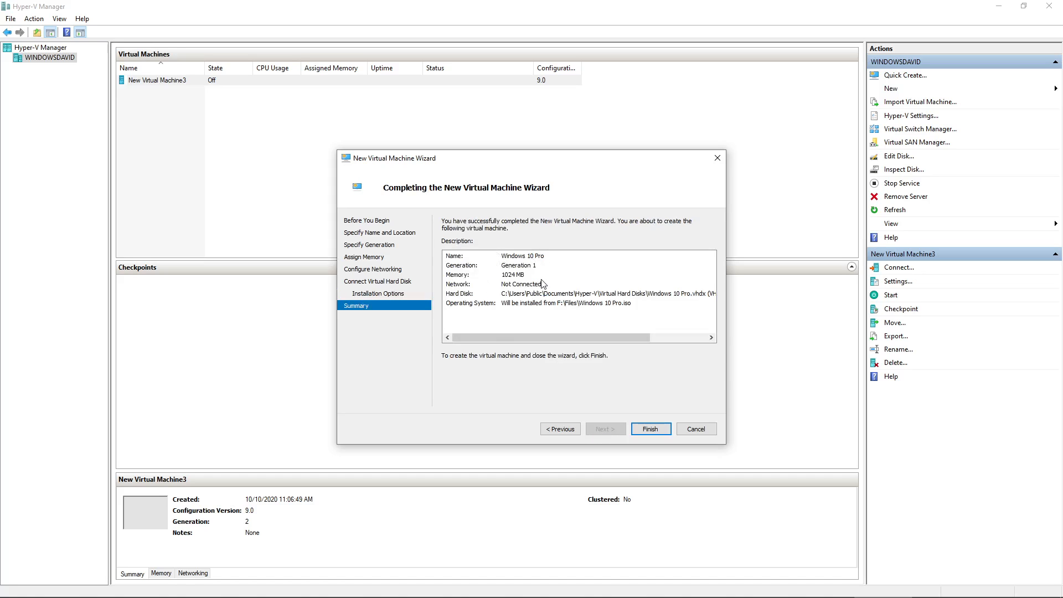
pyautogui.click(644, 438)
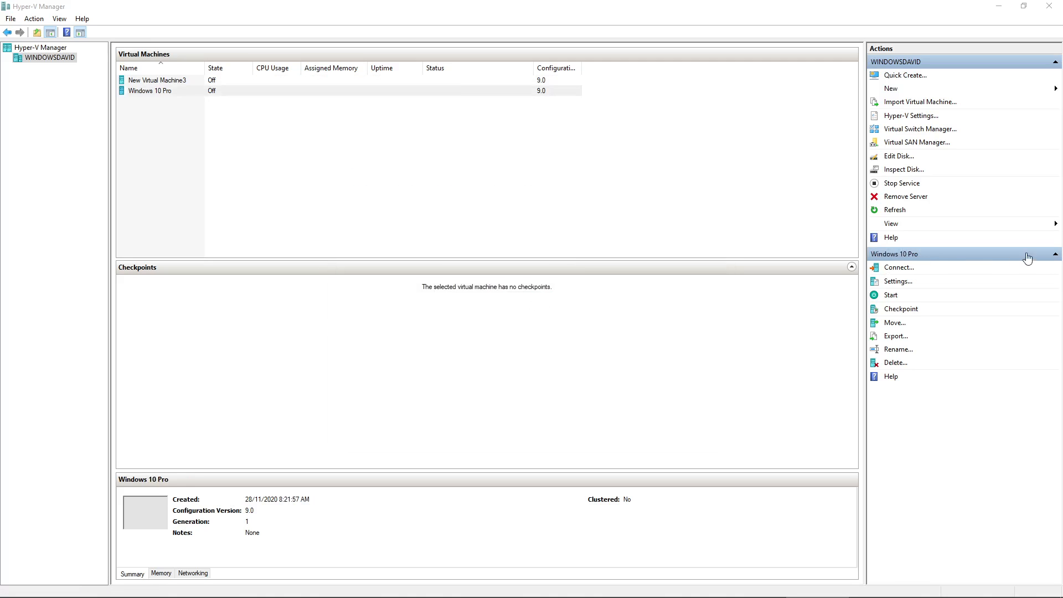
# Step: Examine the memory settings of the Windows 10 Pro virtual machine and close its settings
pyautogui.click(1056, 254)
pyautogui.click(938, 255)
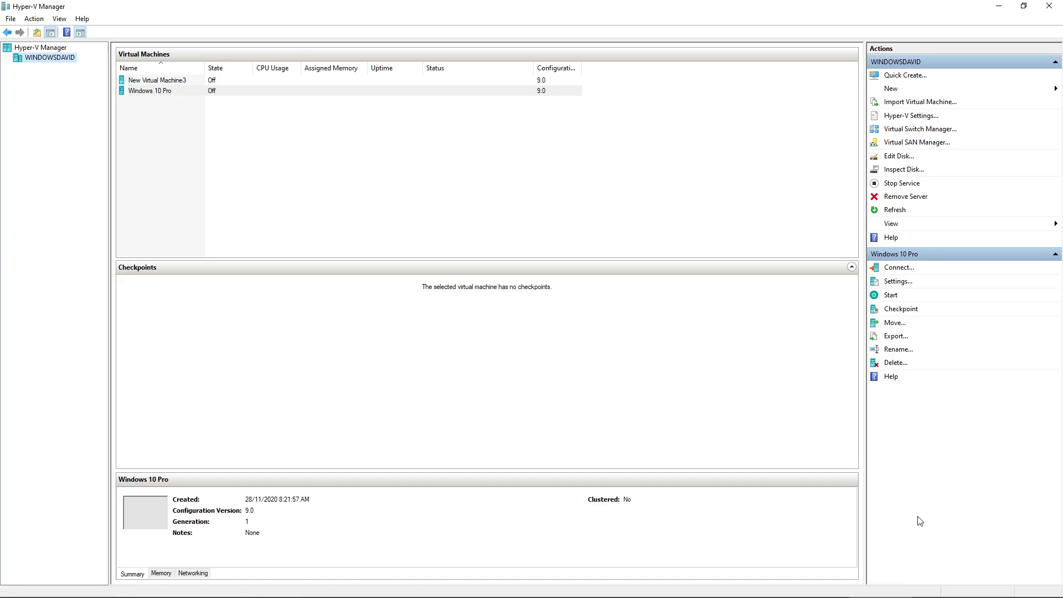
pyautogui.click(898, 281)
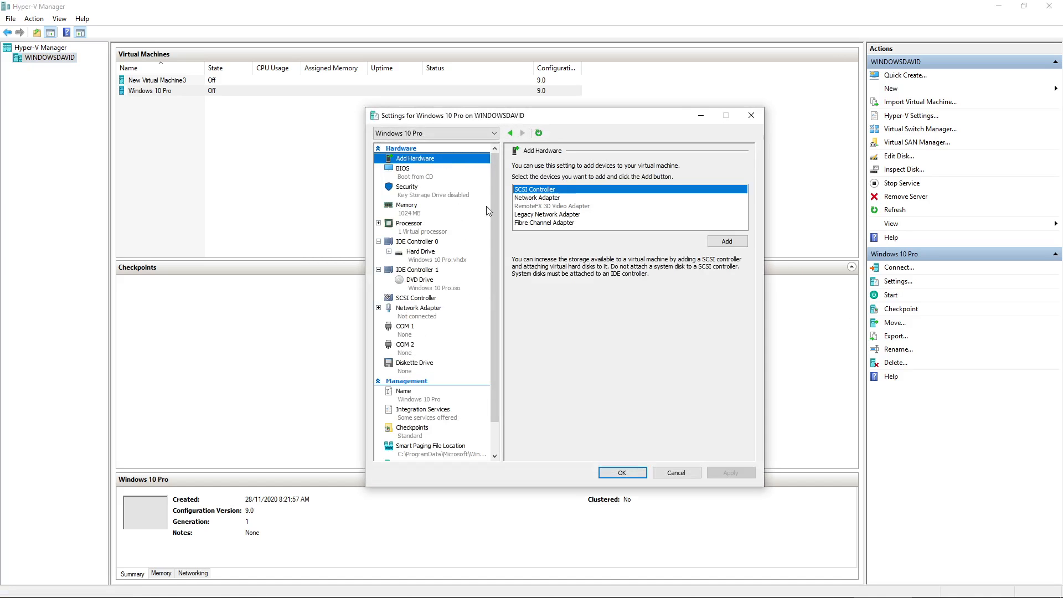
pyautogui.moveTo(495, 210)
pyautogui.mouseDown()
pyautogui.moveTo(497, 288)
pyautogui.moveTo(496, 198)
pyautogui.mouseUp()
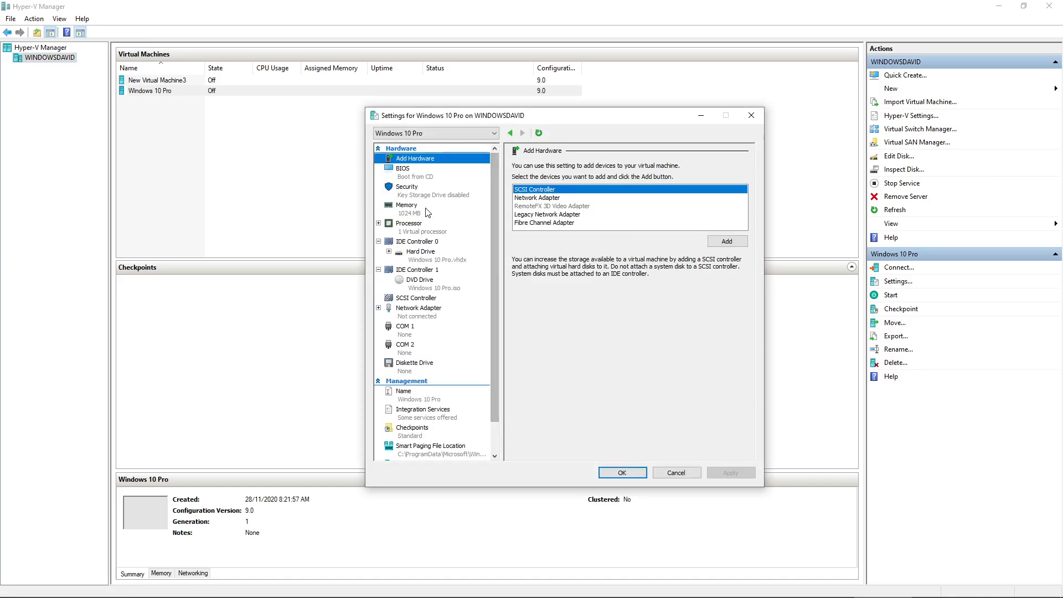
pyautogui.click(426, 213)
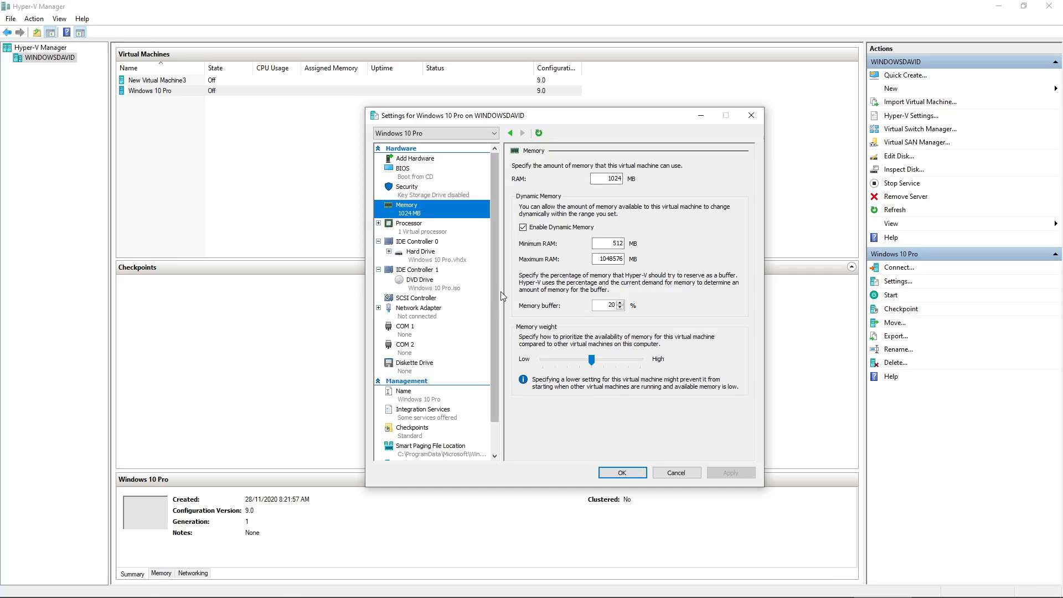
pyautogui.scroll(-1, 497, 297)
pyautogui.scroll(1, 497, 298)
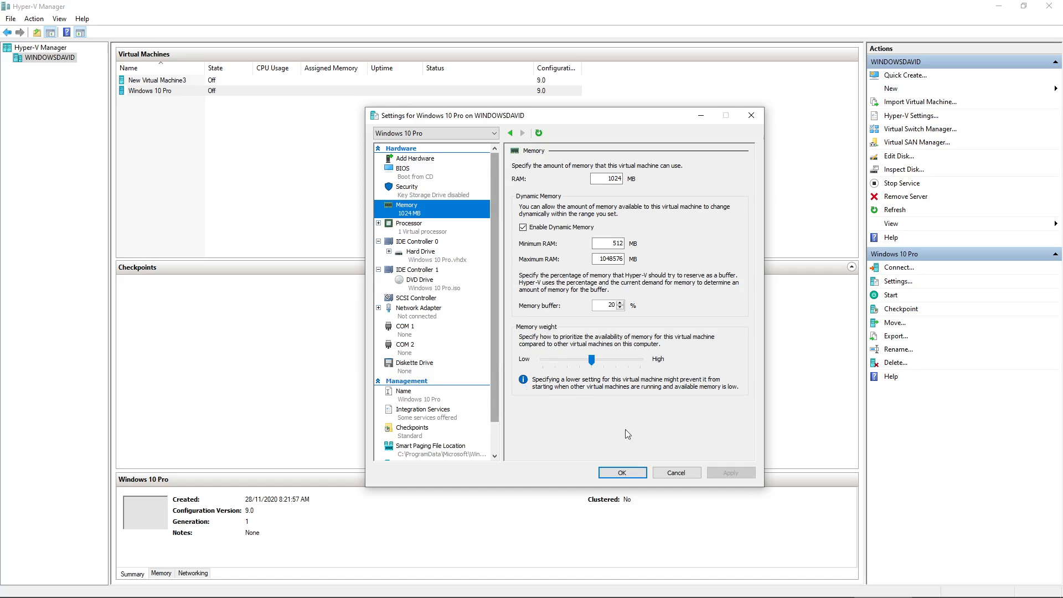
pyautogui.click(643, 475)
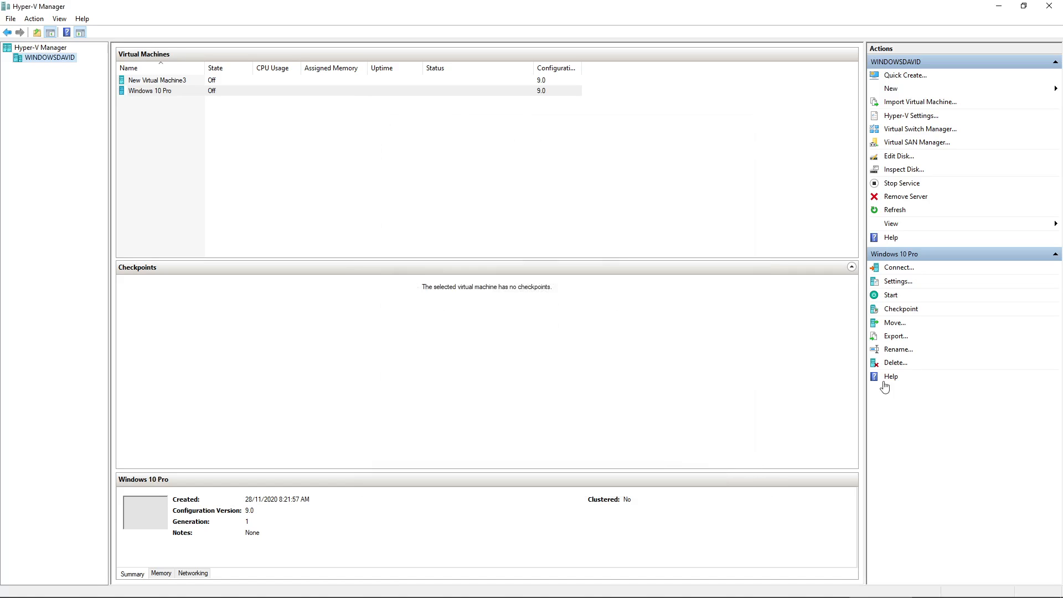
# Step: Start the Windows 10 Pro virtual machine and open its connection window
pyautogui.click(891, 298)
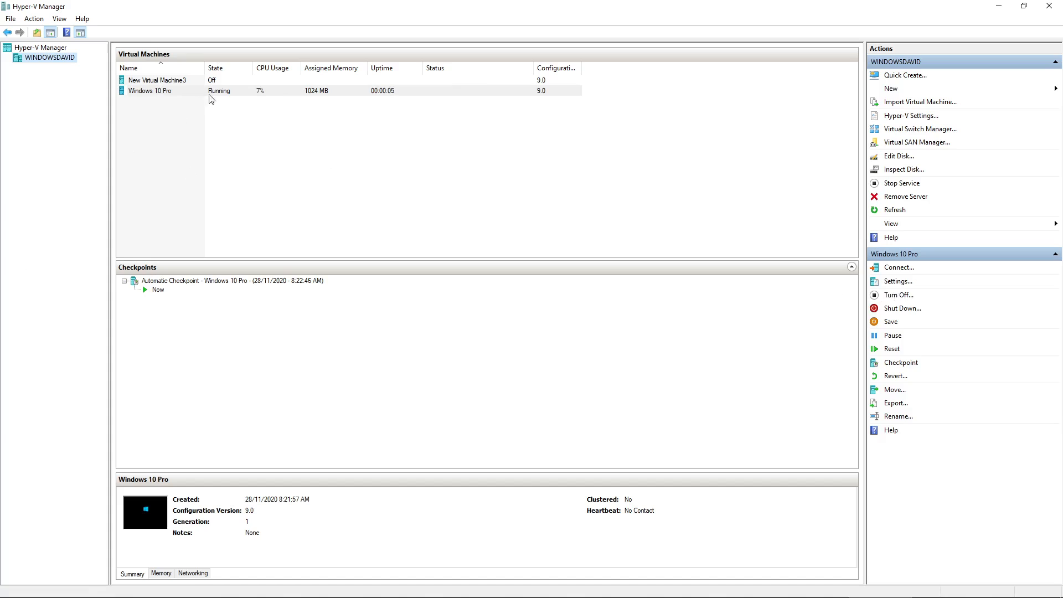
pyautogui.click(160, 90)
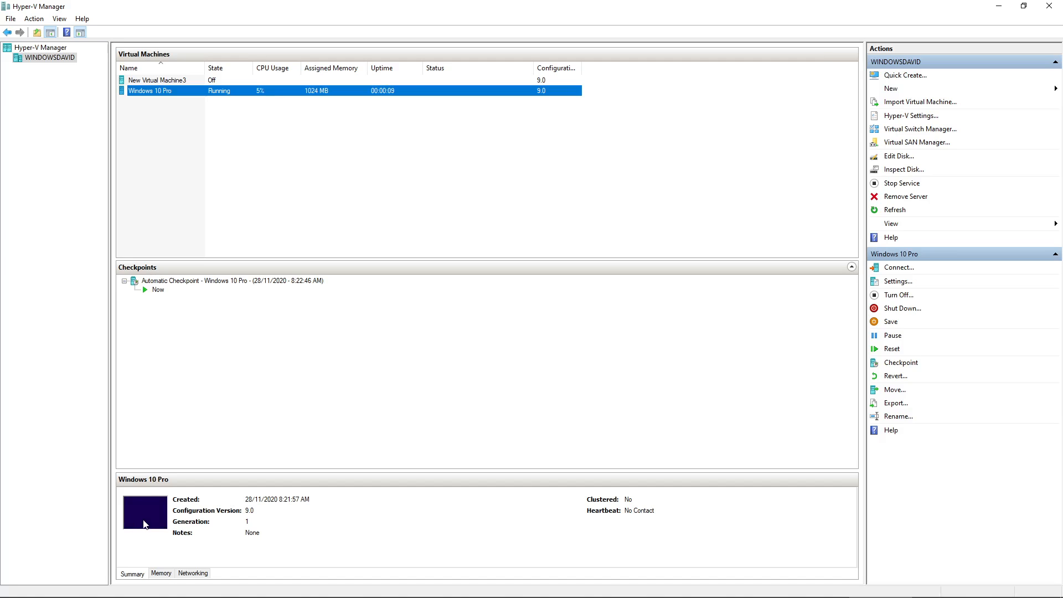
pyautogui.doubleClick(141, 92)
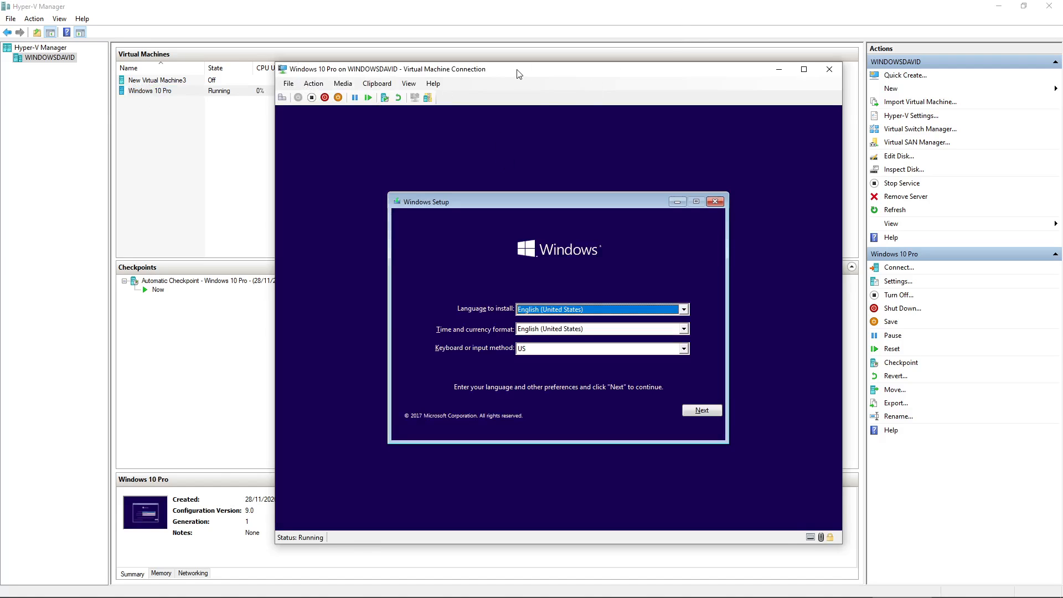
pyautogui.moveTo(518, 73); pyautogui.dragTo(454, 62)
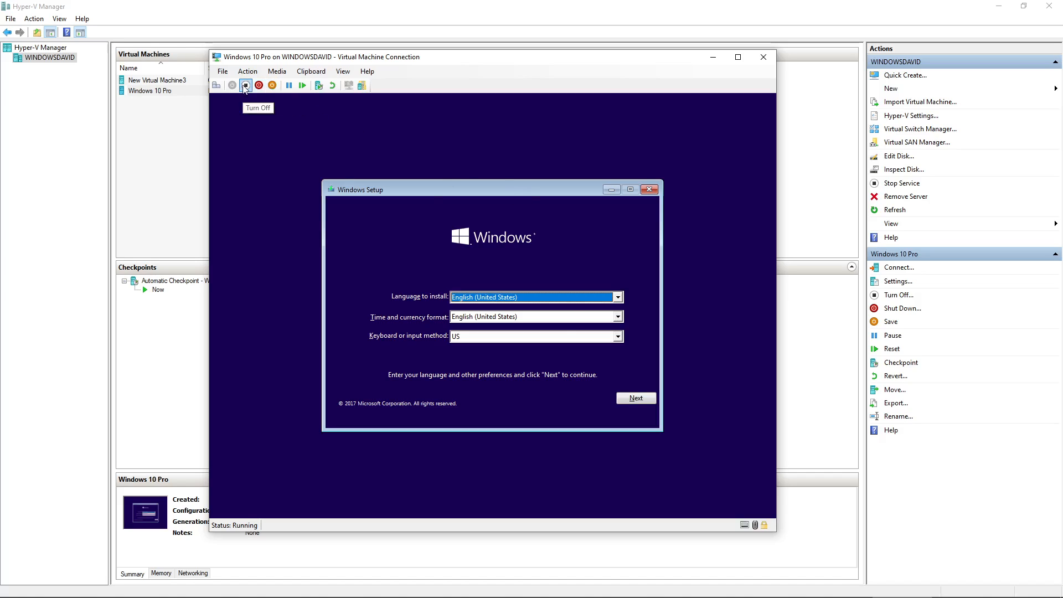
# Step: Try to shut down the virtual machine's operating system, and reset the machine
pyautogui.click(263, 86)
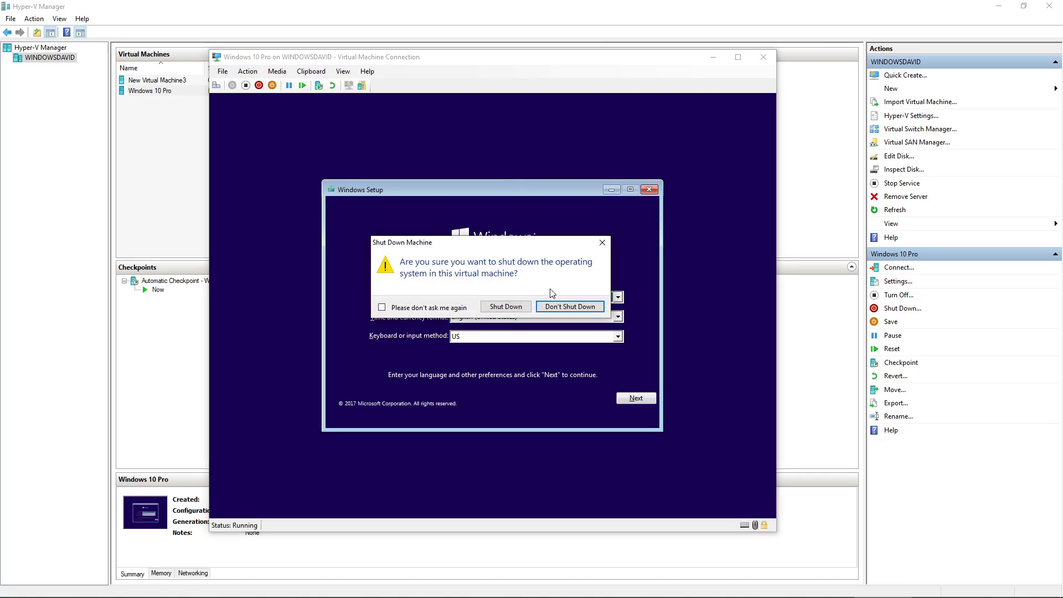
pyautogui.click(505, 307)
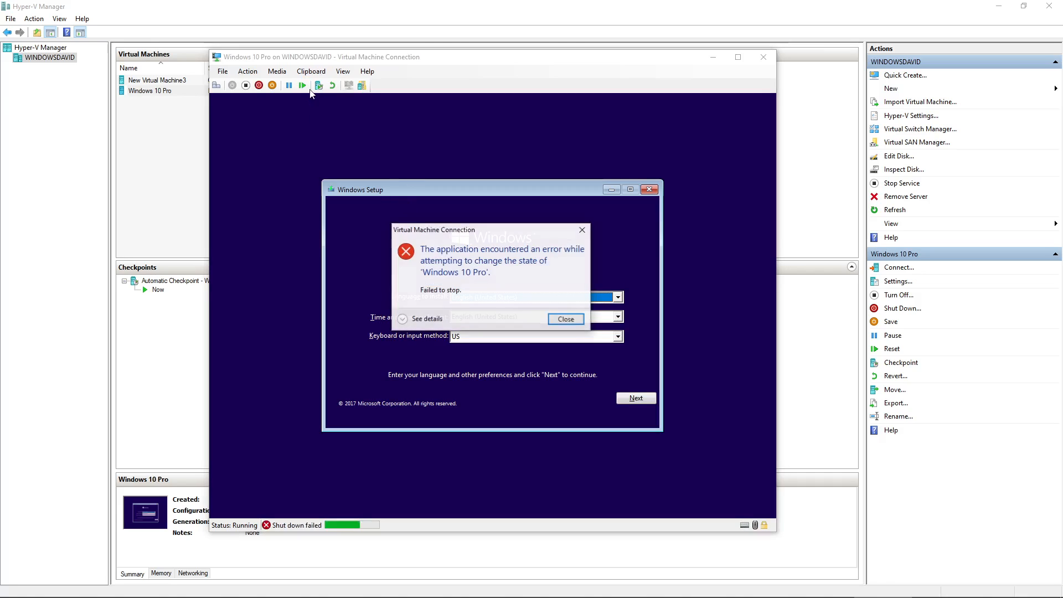
pyautogui.click(561, 320)
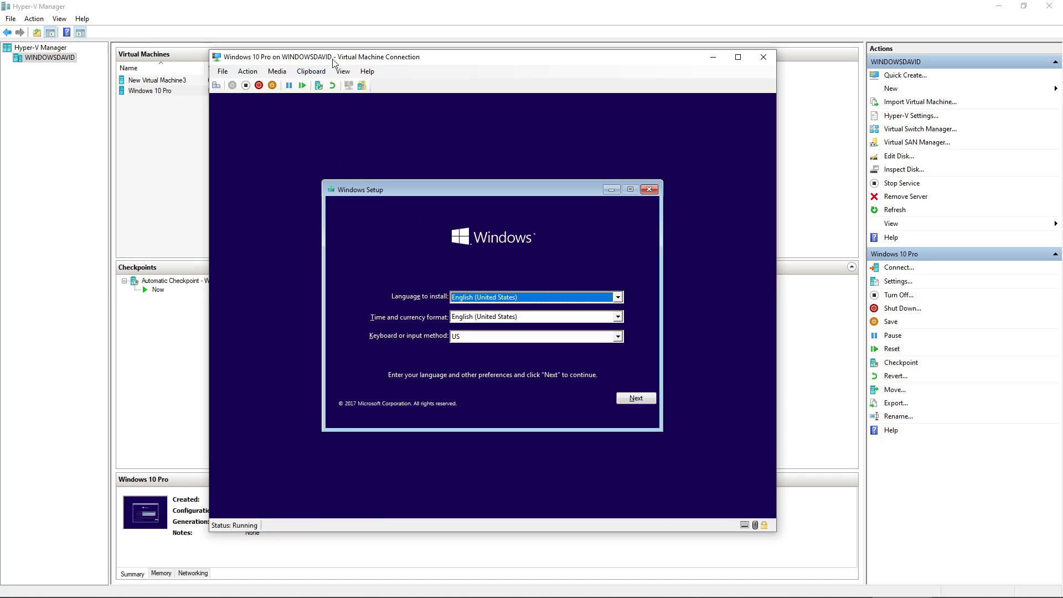
pyautogui.click(303, 86)
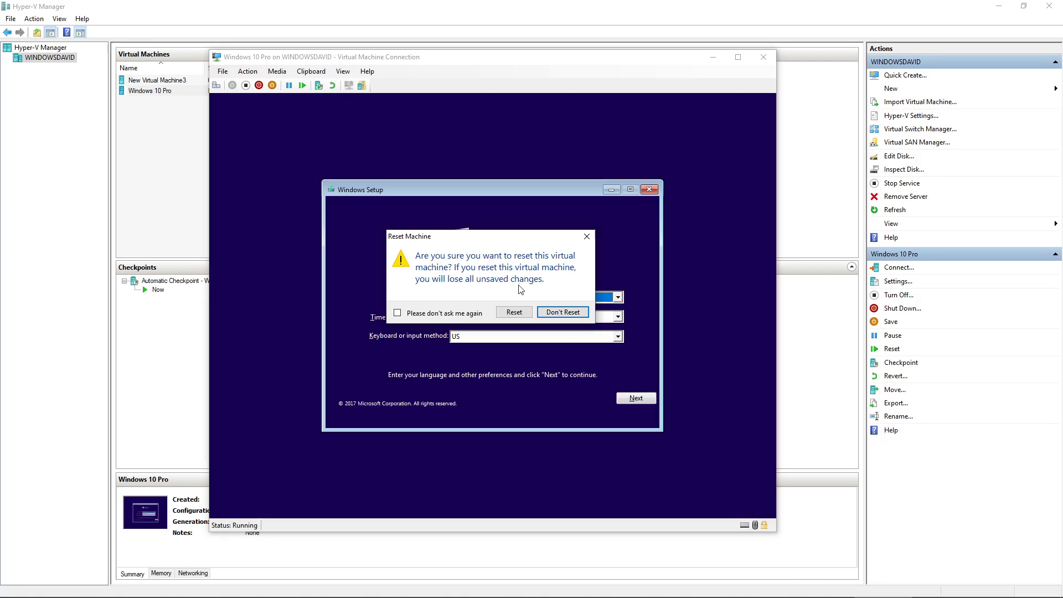
pyautogui.click(507, 313)
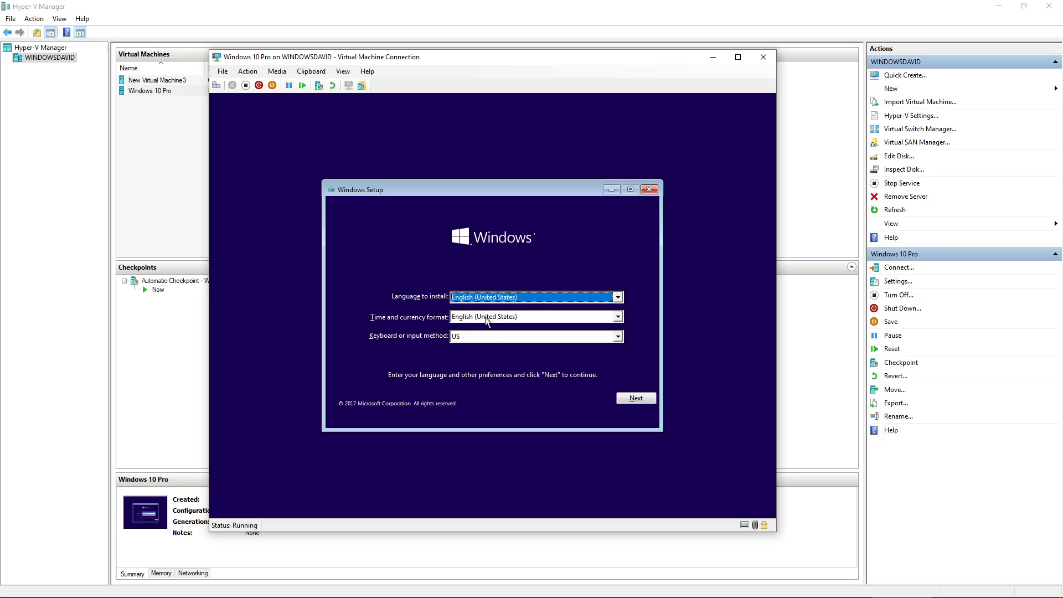
# Step: Start installing Windows with the English (United States) and US keyboard defaults, and accept the license terms
pyautogui.click(627, 400)
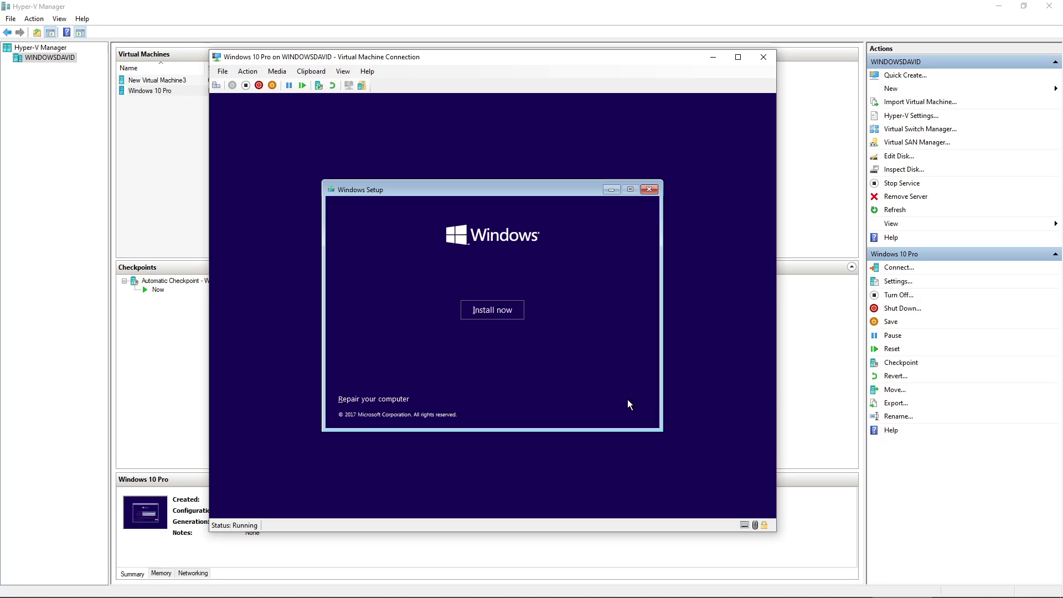
pyautogui.click(498, 312)
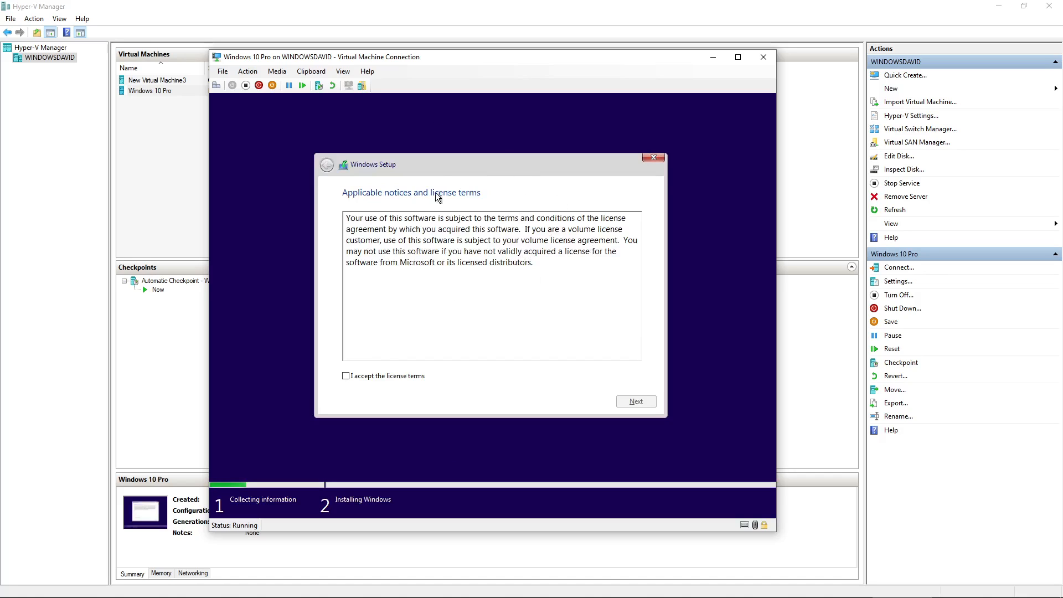
pyautogui.click(368, 379)
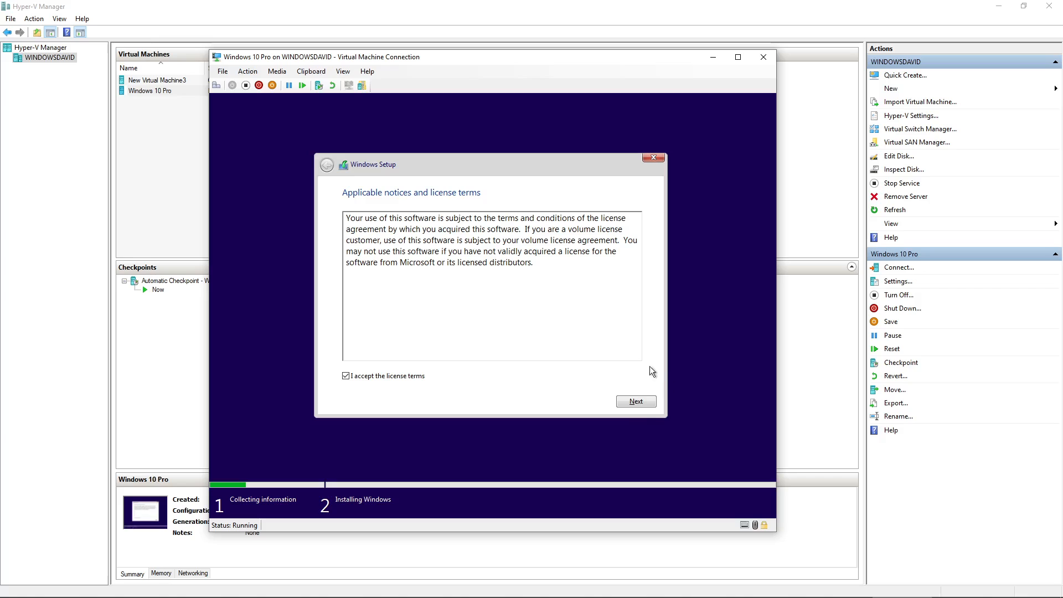
pyautogui.click(641, 403)
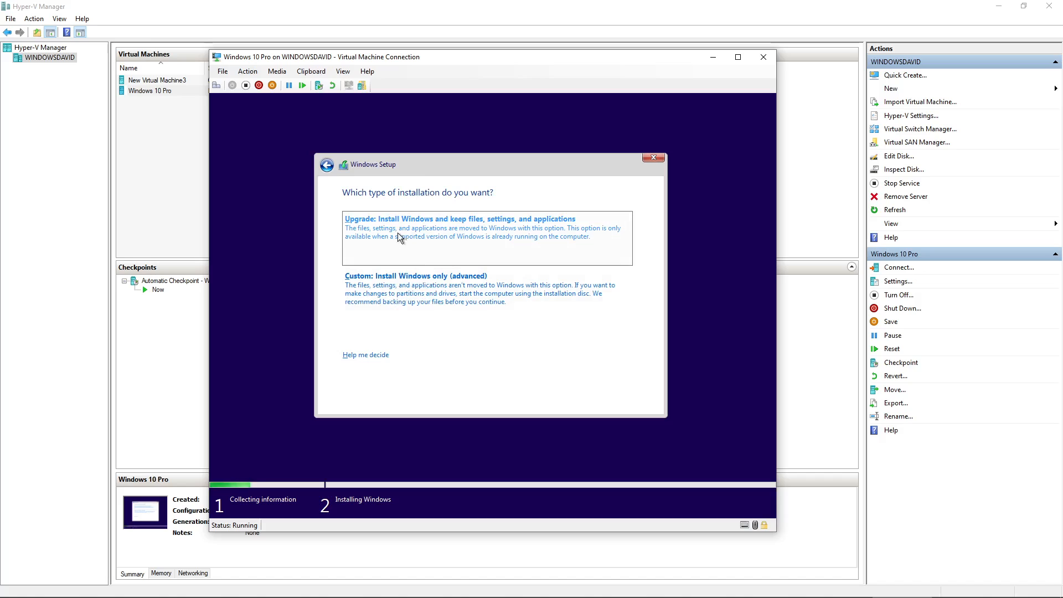
# Step: Choose the custom Windows-only installation and install Windows on Drive 0 Unallocated Space
pyautogui.click(411, 285)
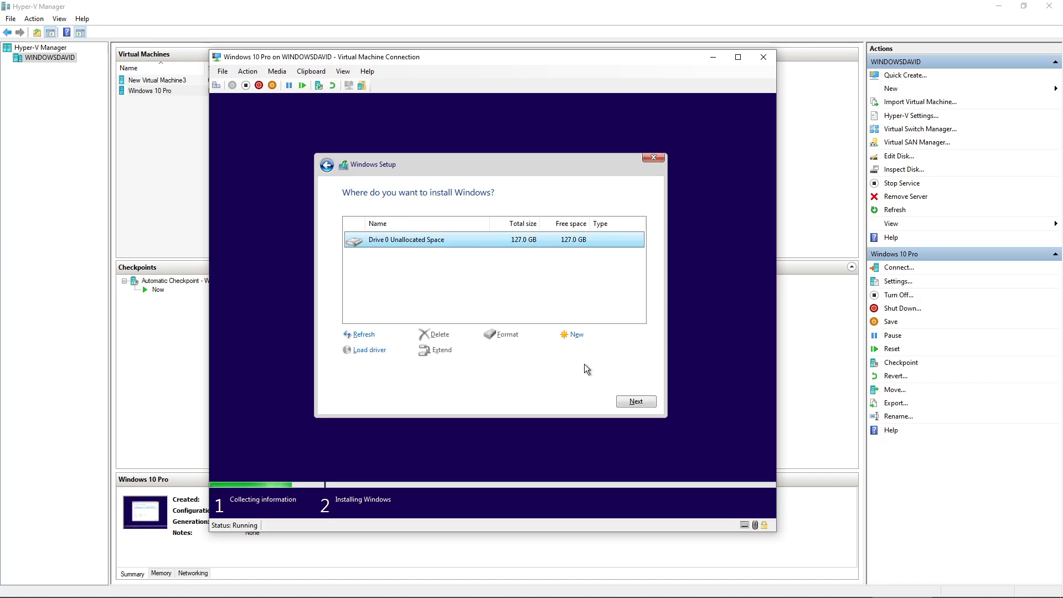
pyautogui.click(633, 404)
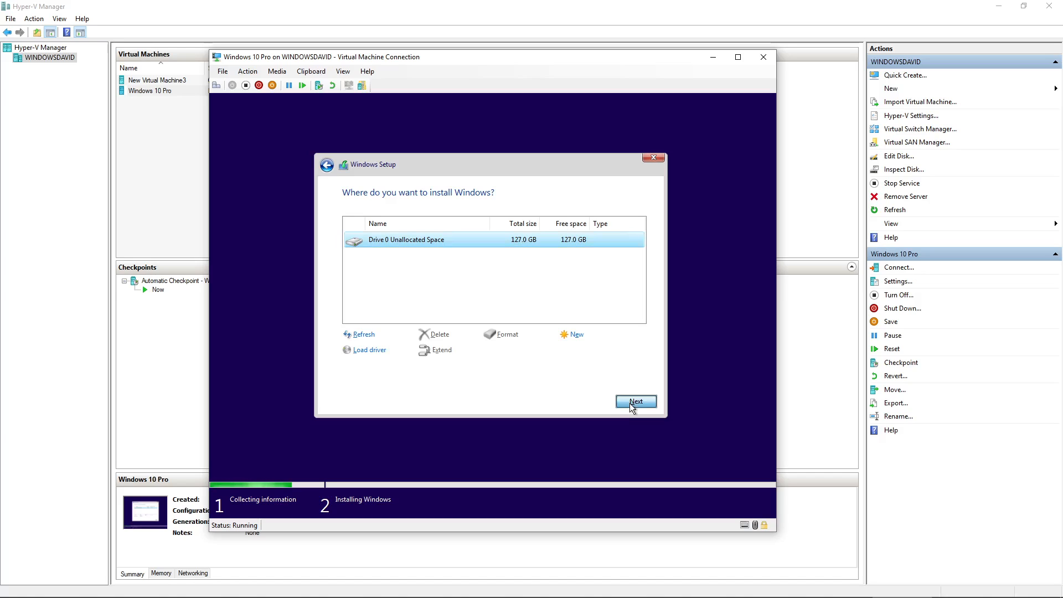